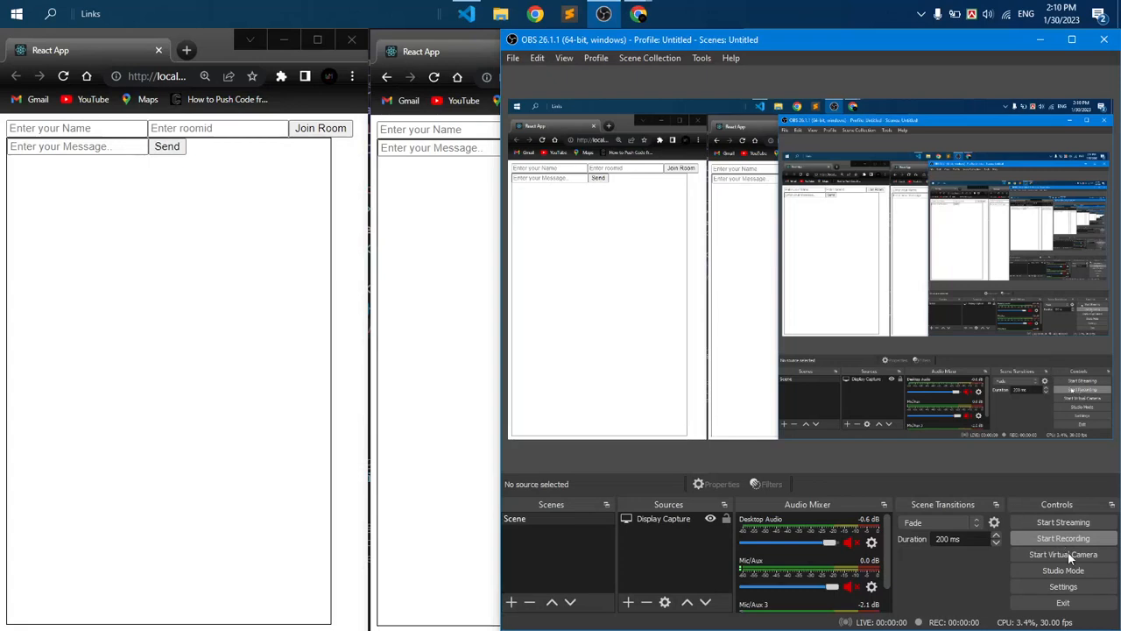
# - Bring the three React App chat windows forward and tile them side by side
pyautogui.click(1068, 543)
pyautogui.click(463, 423)
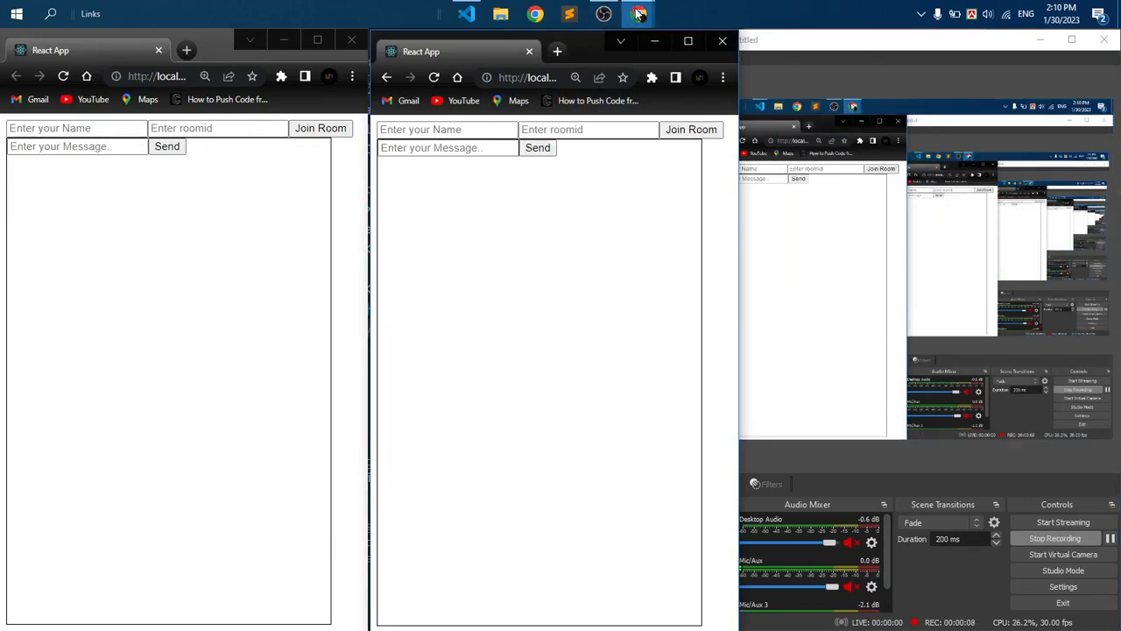
pyautogui.click(579, 88)
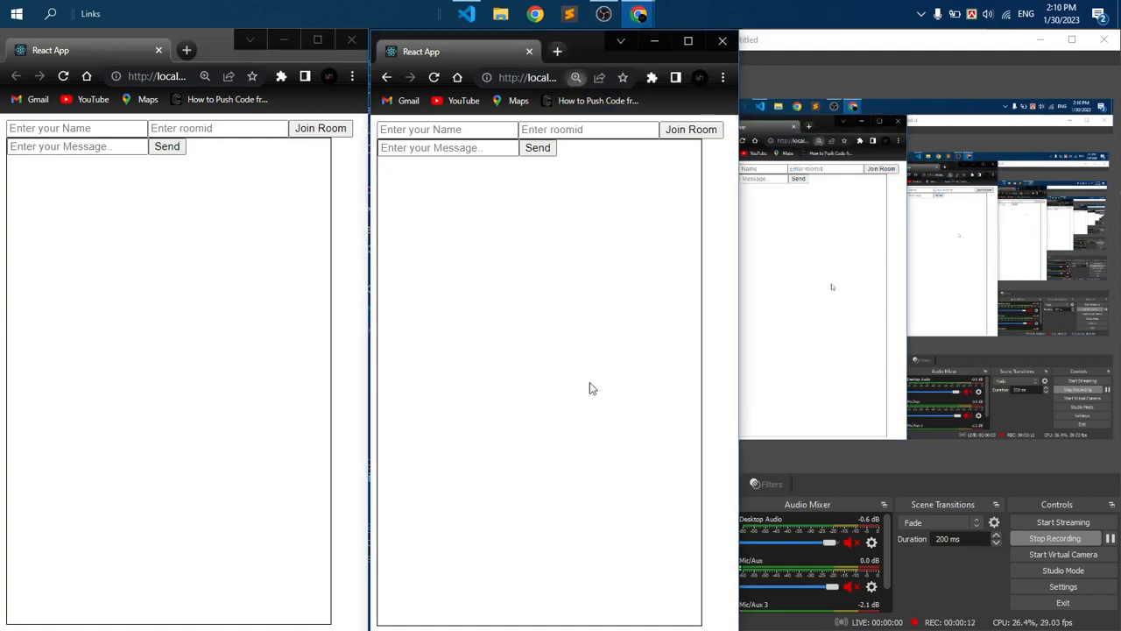
pyautogui.scroll(1, 699, 441)
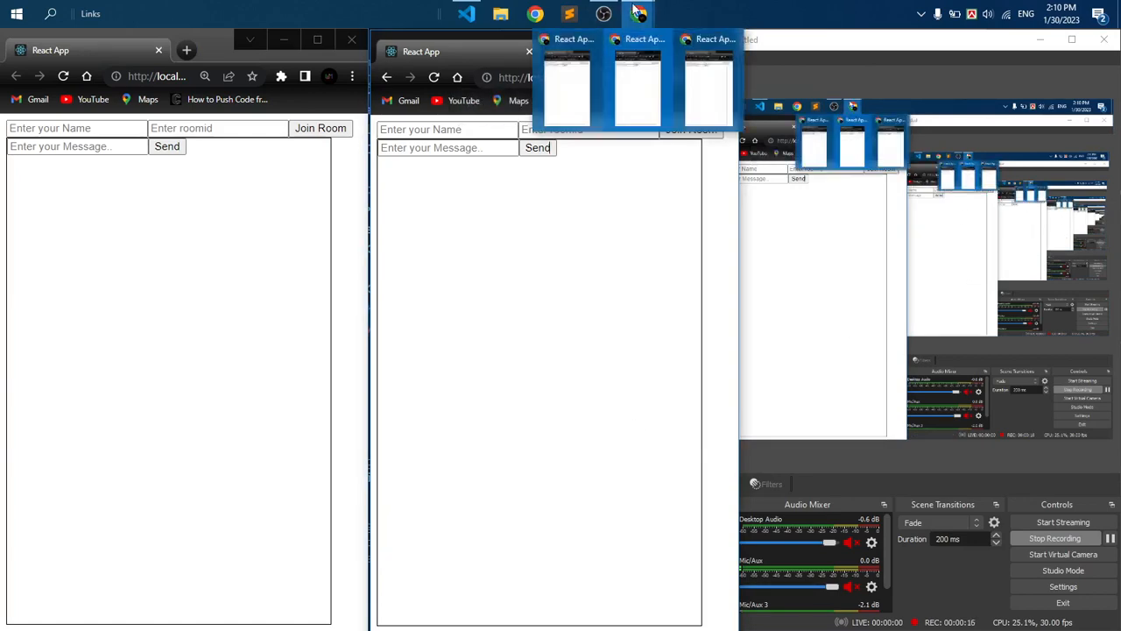
pyautogui.moveTo(639, 14)
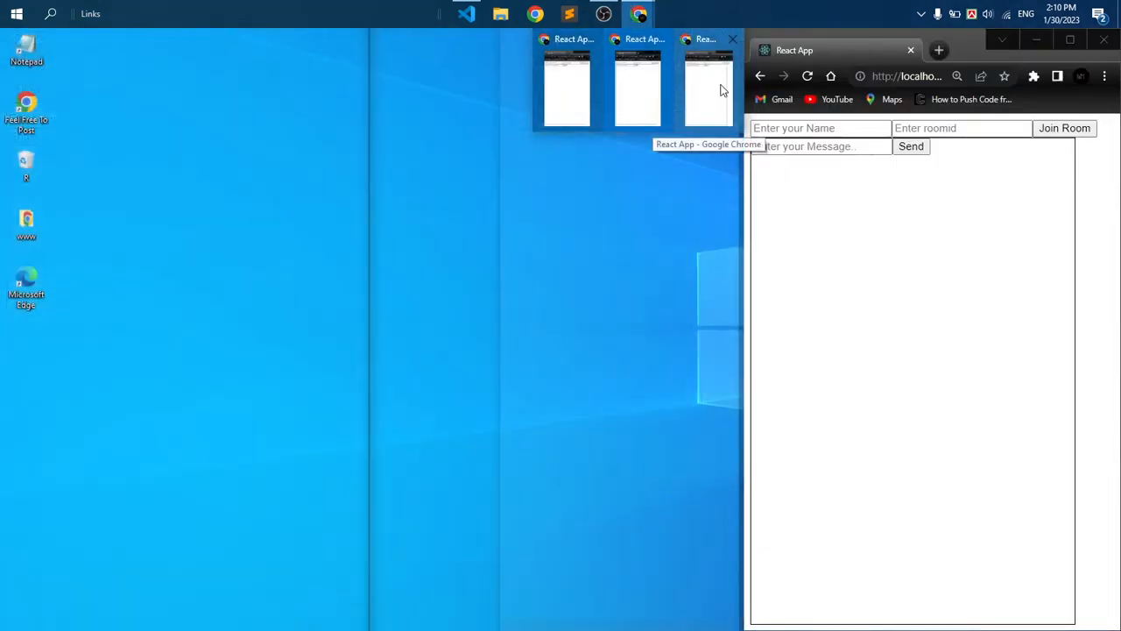
pyautogui.click(709, 88)
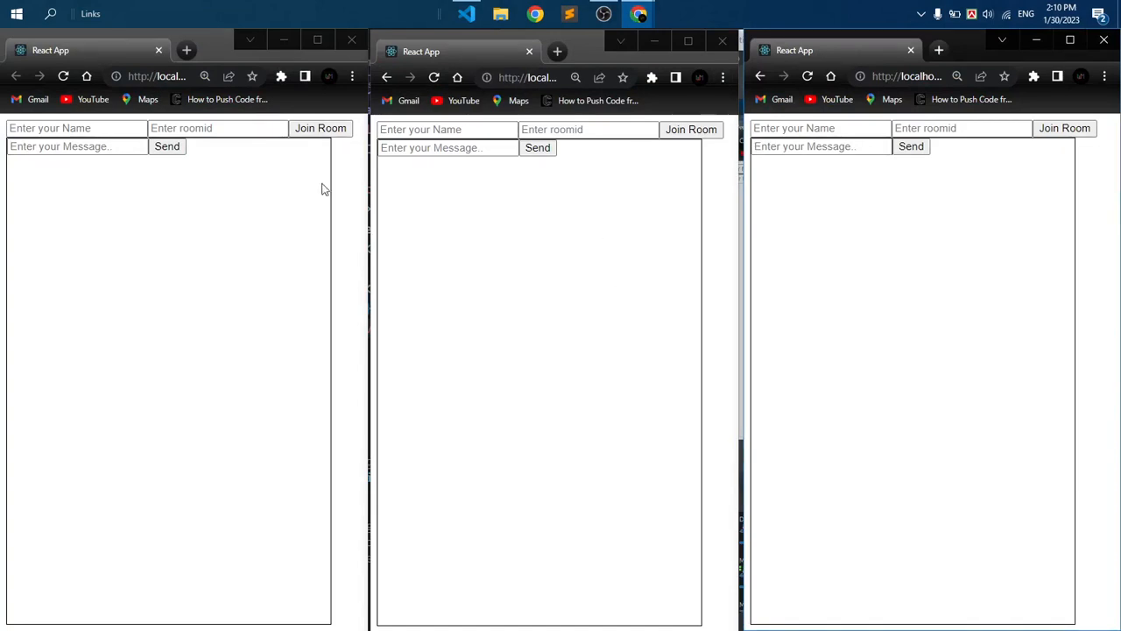
# - Join room 123 as Rana in the first window
pyautogui.click(55, 129)
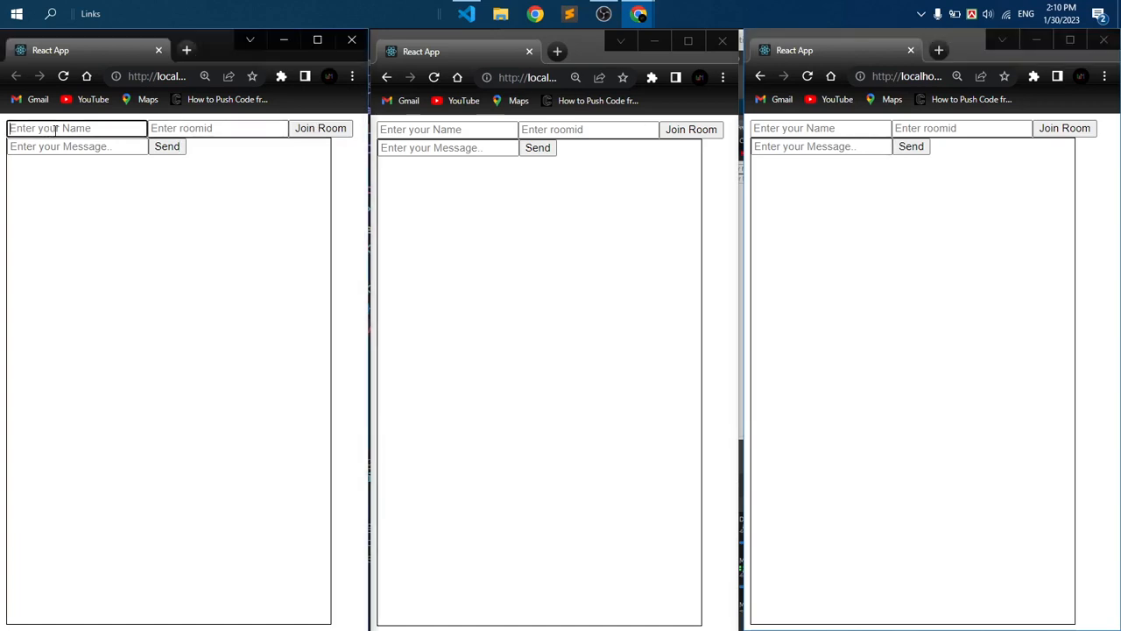
pyautogui.write('Rana')
pyautogui.click(226, 128)
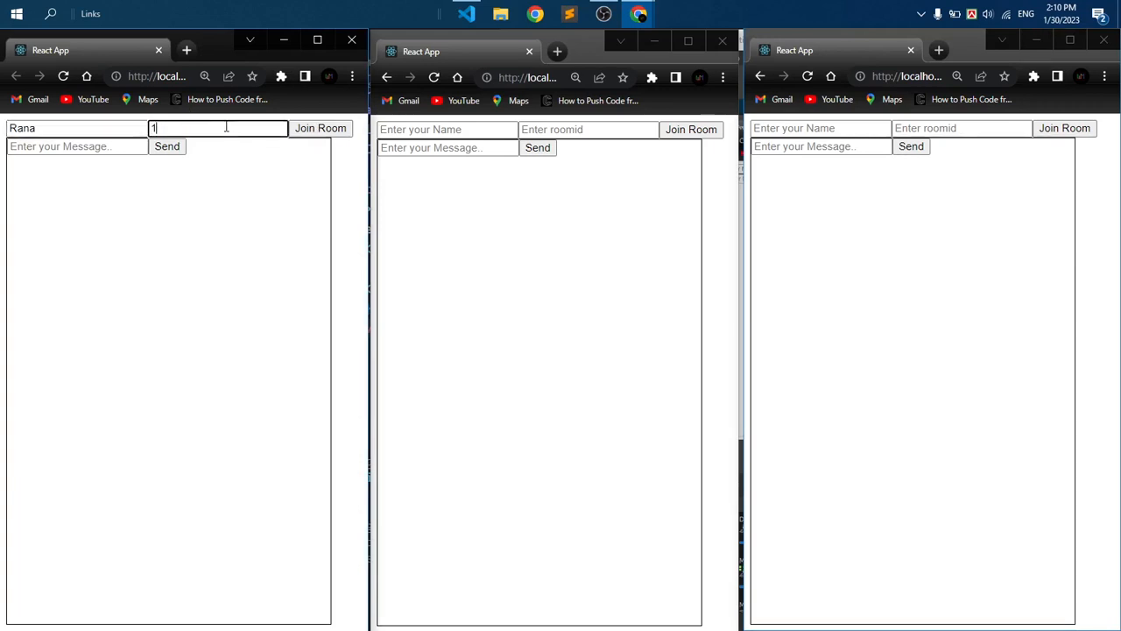
pyautogui.write('123')
pyautogui.click(298, 130)
# - Join room 123 as Tanvir in the second window
pyautogui.click(433, 130)
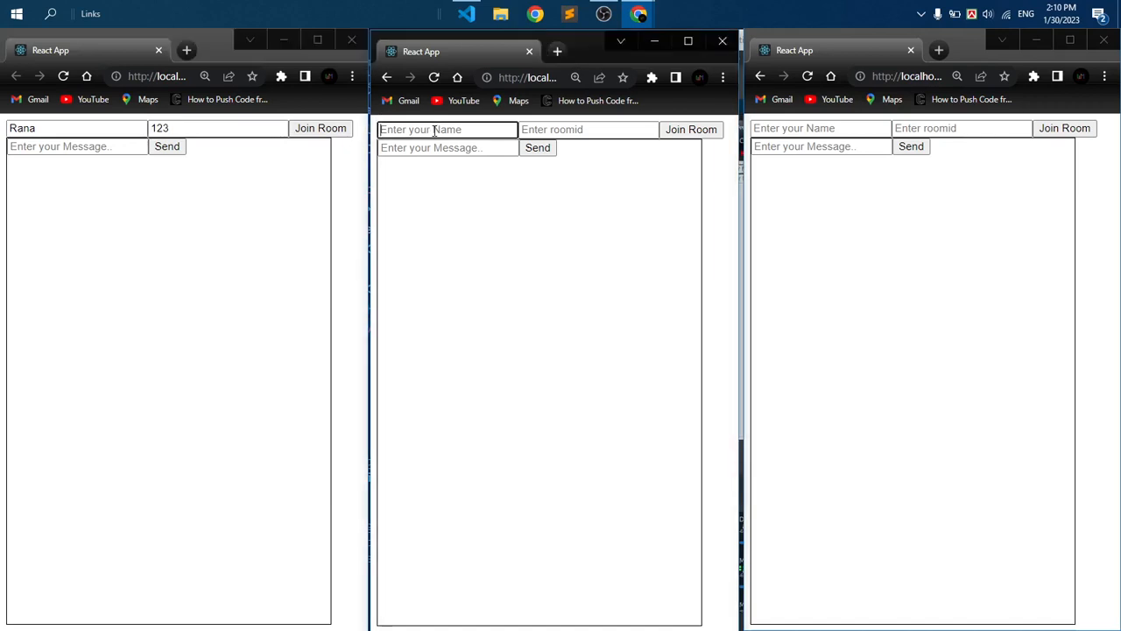
pyautogui.write('Tanvir')
pyautogui.click(534, 129)
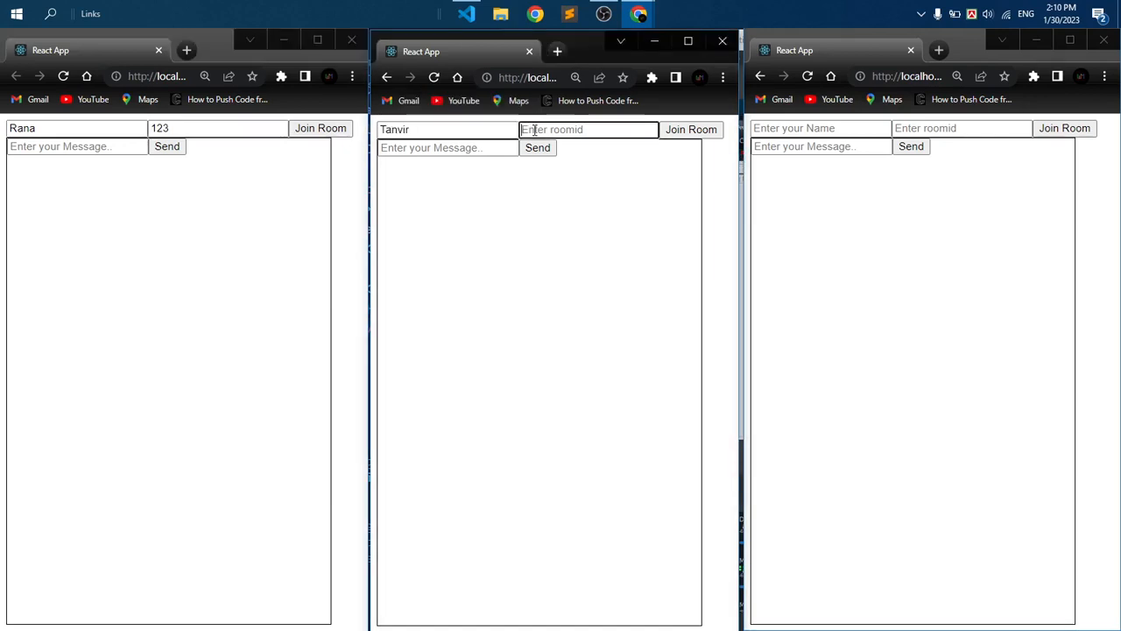
pyautogui.write('123')
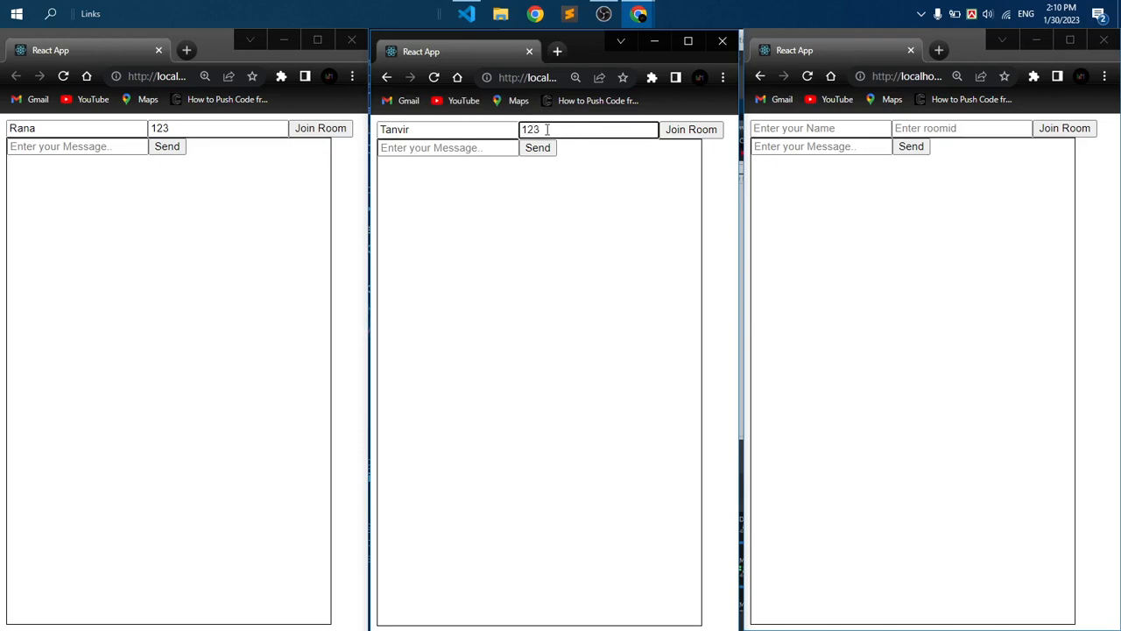
pyautogui.click(690, 129)
# - Join room 321 as Tanim in the third window
pyautogui.click(784, 128)
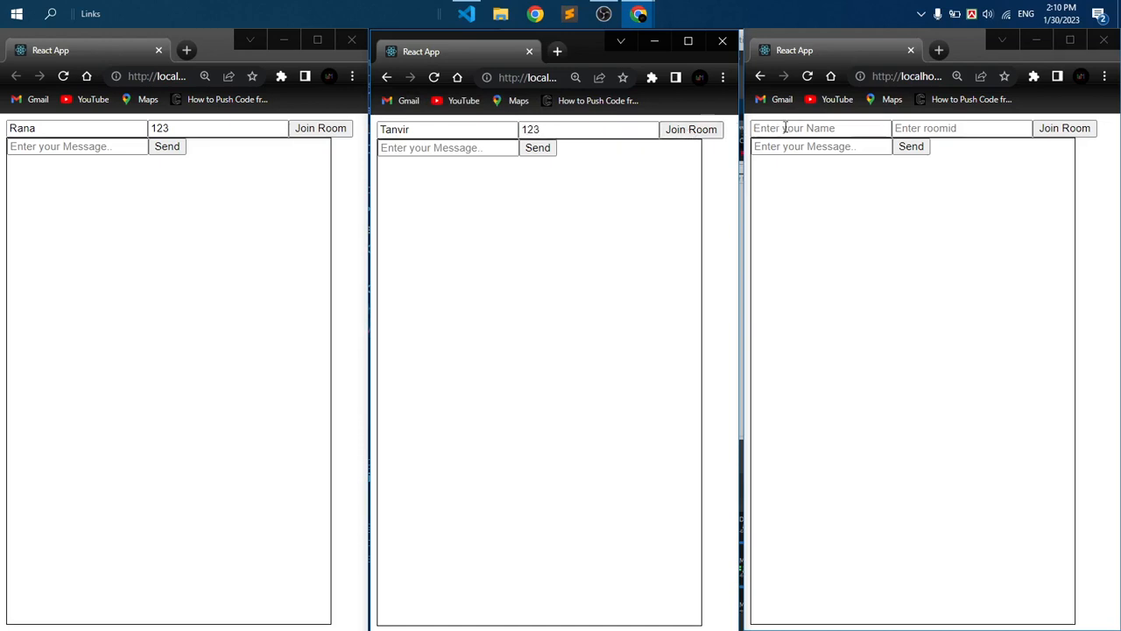
pyautogui.write('T')
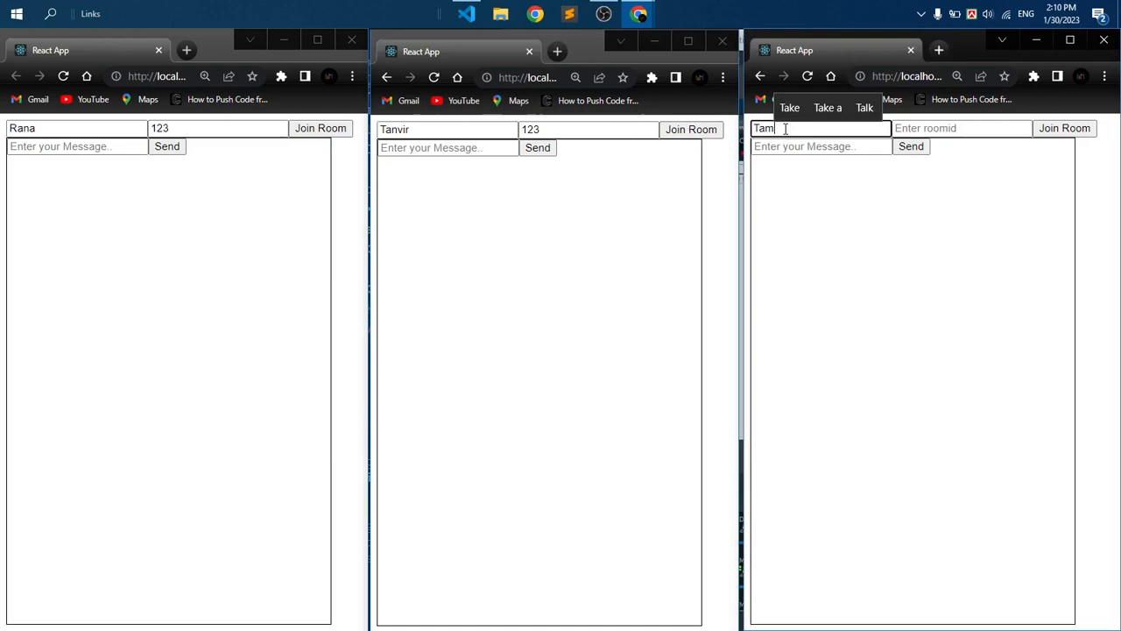
pyautogui.write('anim')
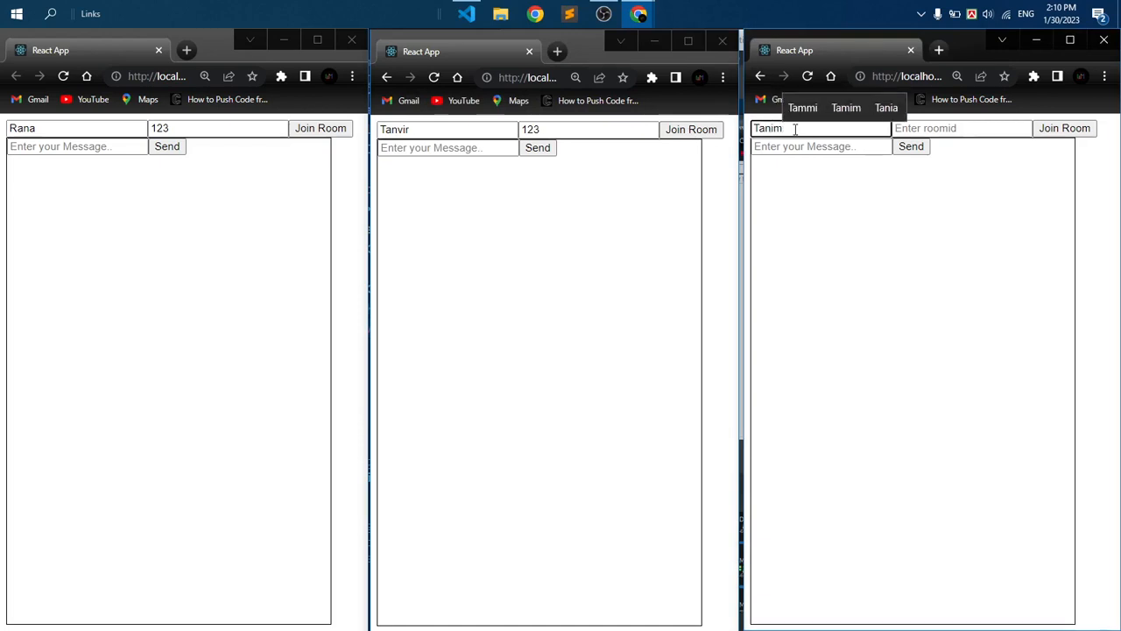
pyautogui.click(907, 130)
pyautogui.write('3')
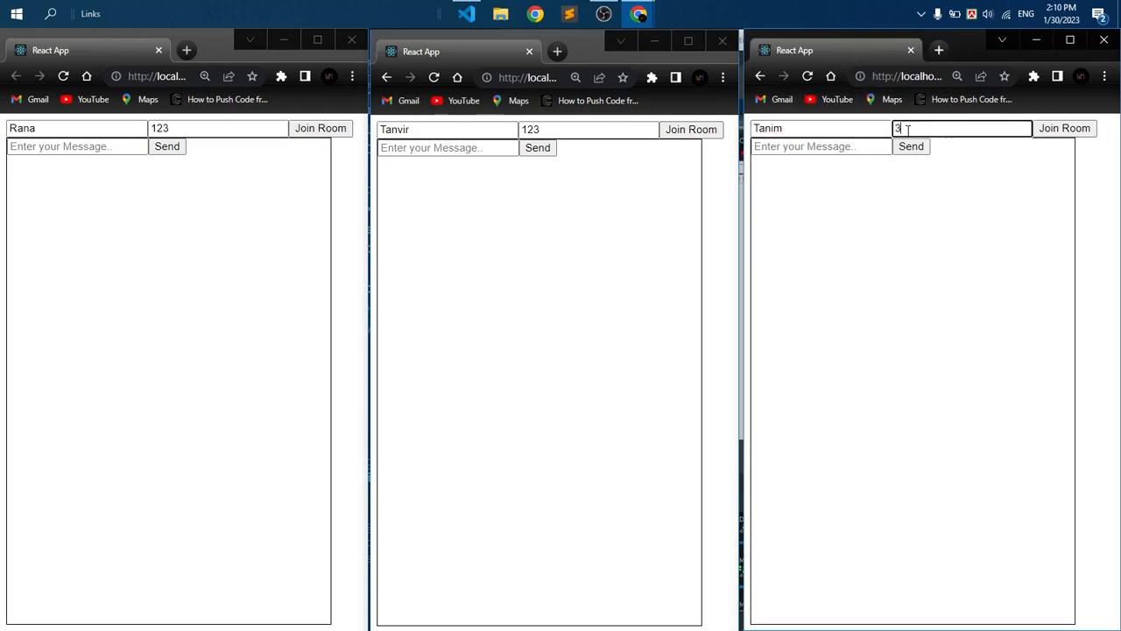
pyautogui.write('21')
pyautogui.click(1064, 128)
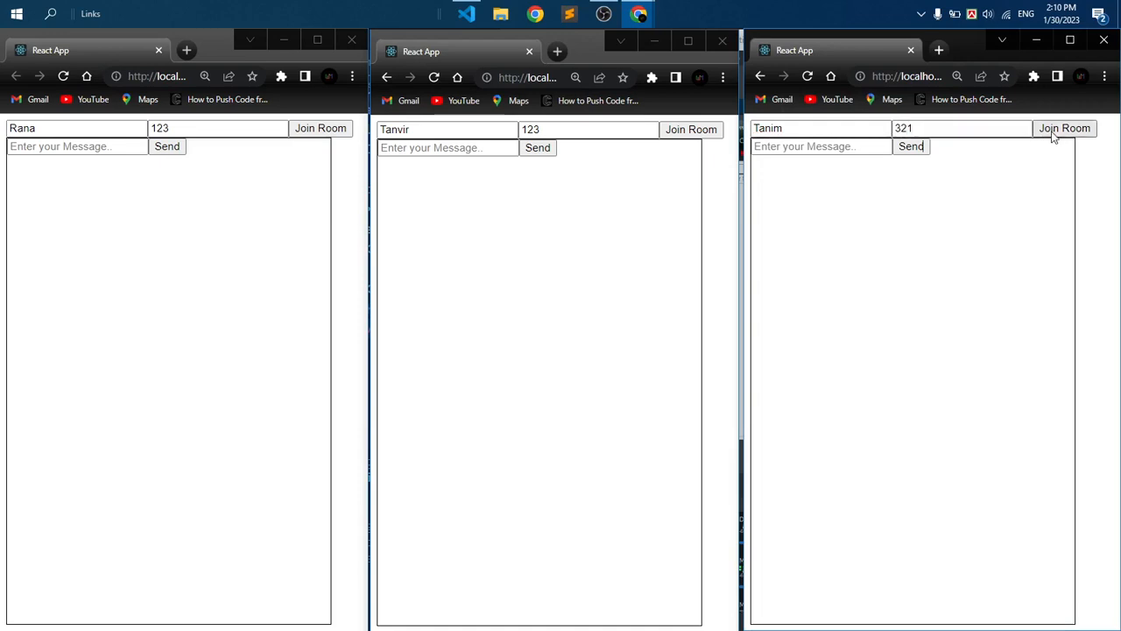
# - Send a greeting from the first window and a reply from the second in room 123
pyautogui.click(58, 146)
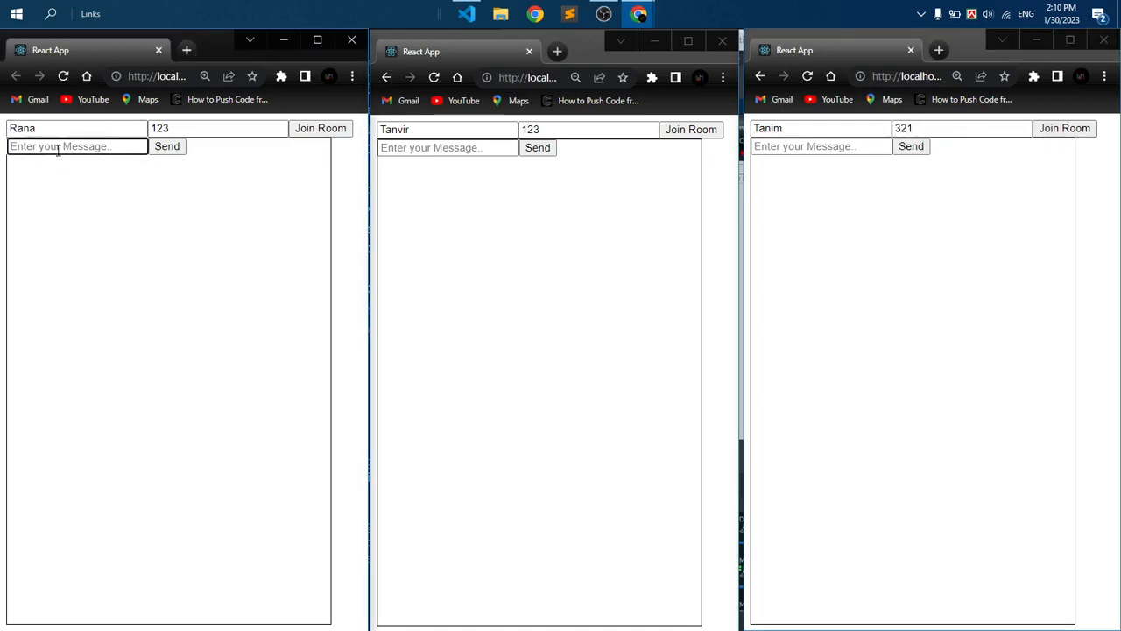
pyautogui.write('H')
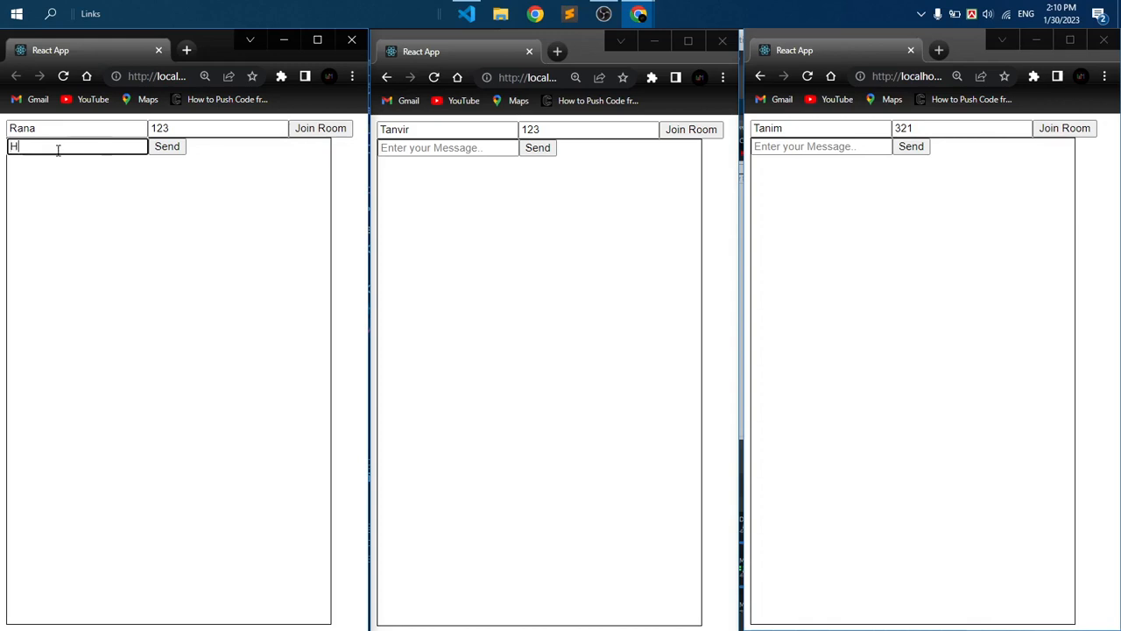
pyautogui.write('ellow Tanvir')
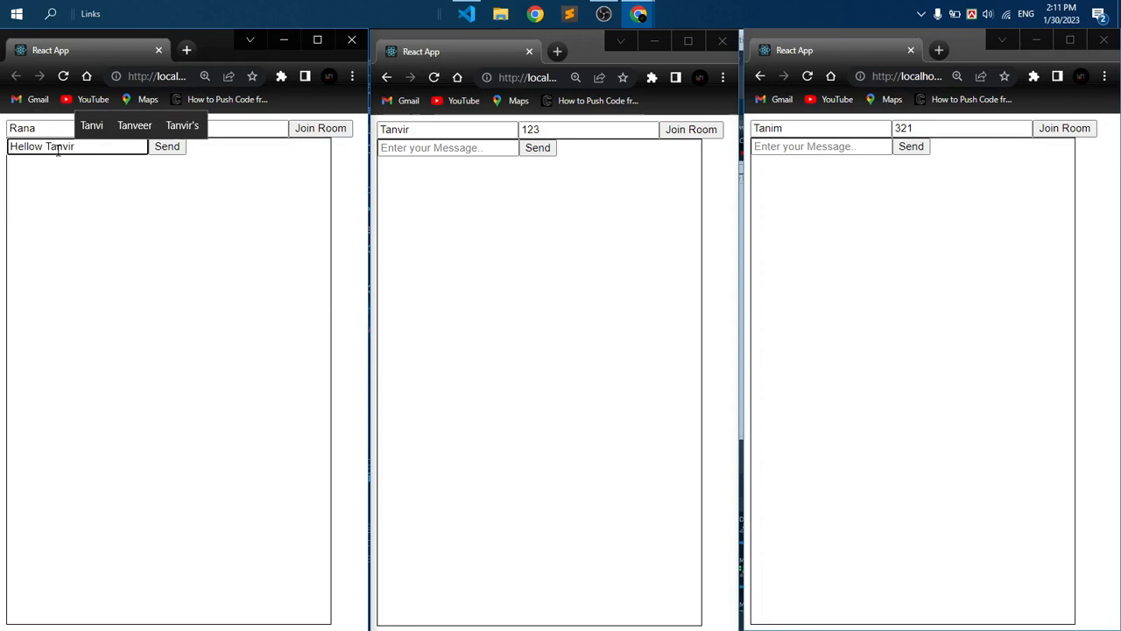
pyautogui.click(166, 146)
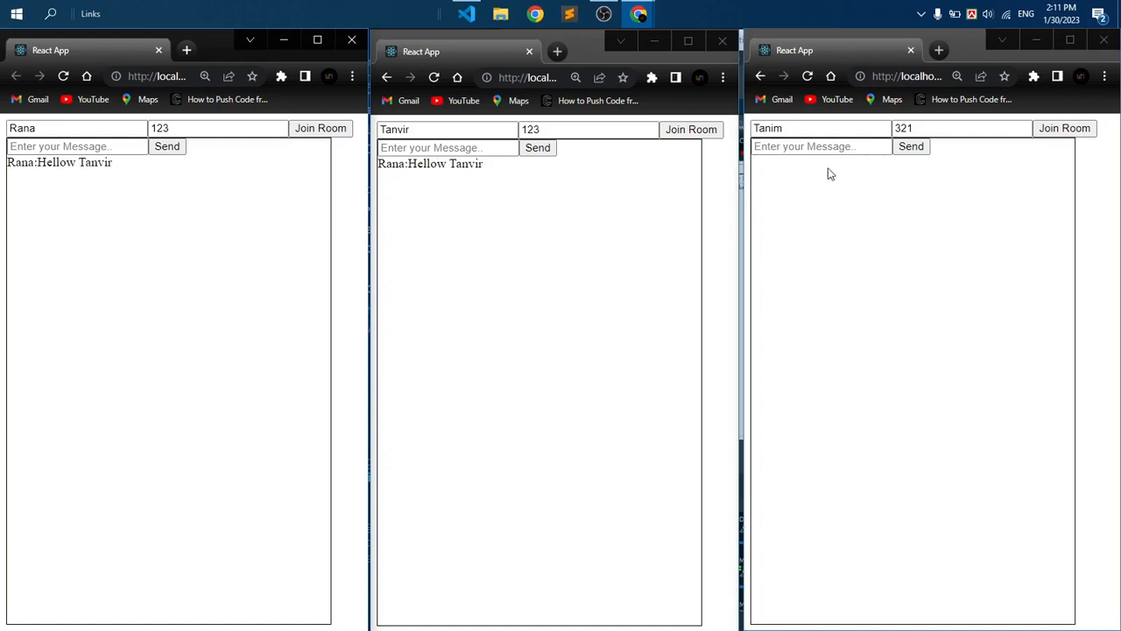
pyautogui.click(454, 147)
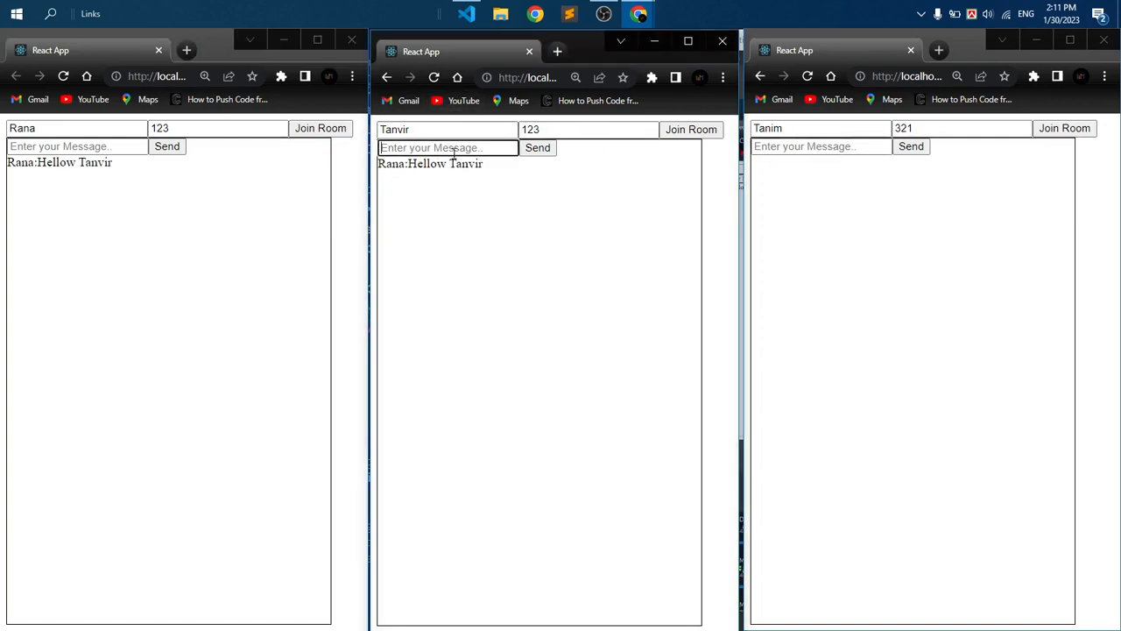
pyautogui.write('Hi Ran')
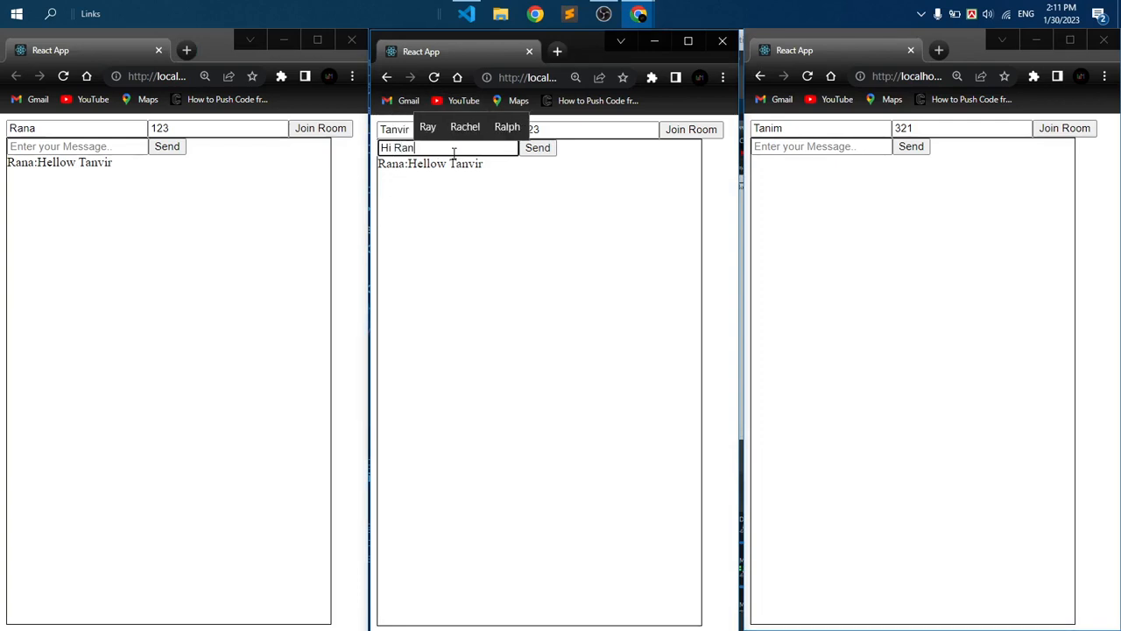
pyautogui.write('a')
pyautogui.click(538, 147)
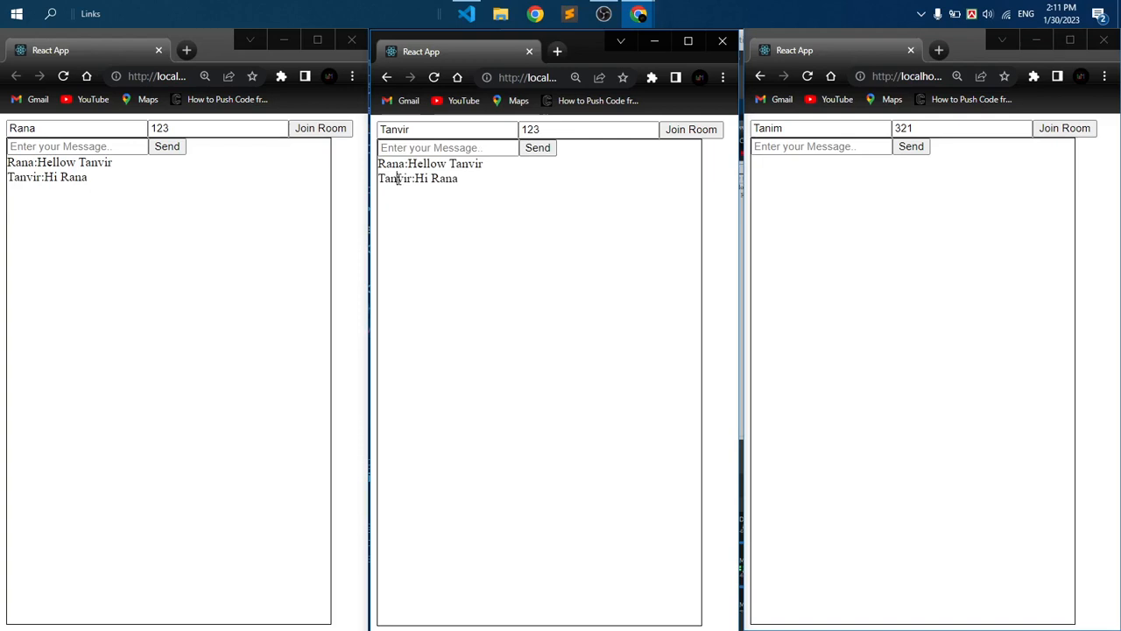
pyautogui.doubleClick(399, 178)
pyautogui.click(480, 186)
# - Send Hellow as Tanim in room 321 so it appears only in that window
pyautogui.click(806, 147)
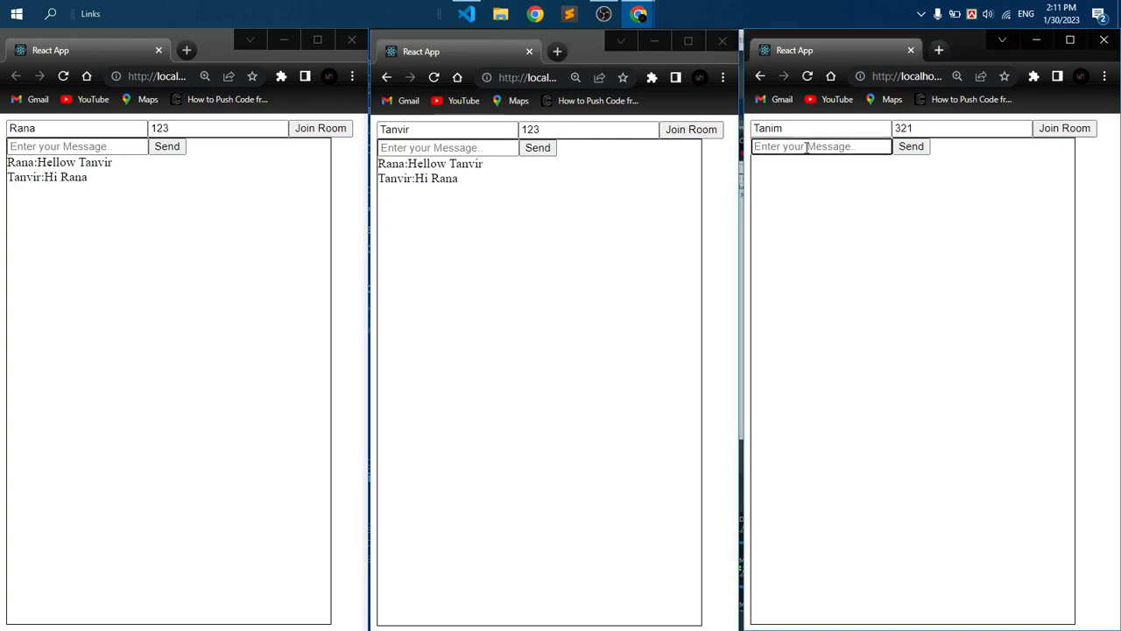
pyautogui.write('Hellow')
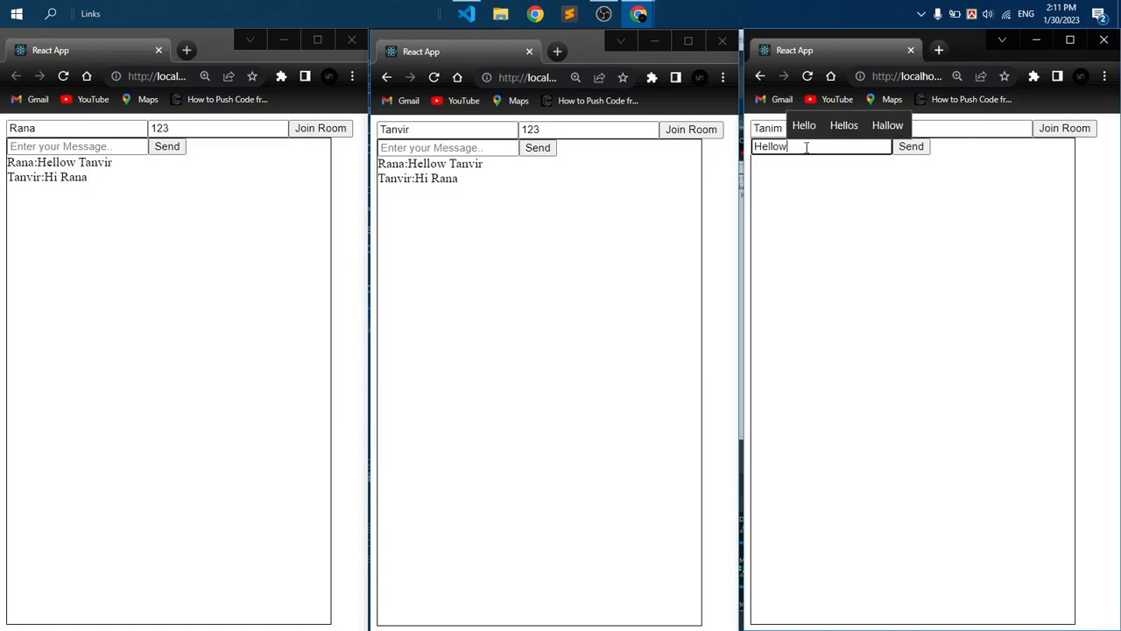
pyautogui.click(911, 146)
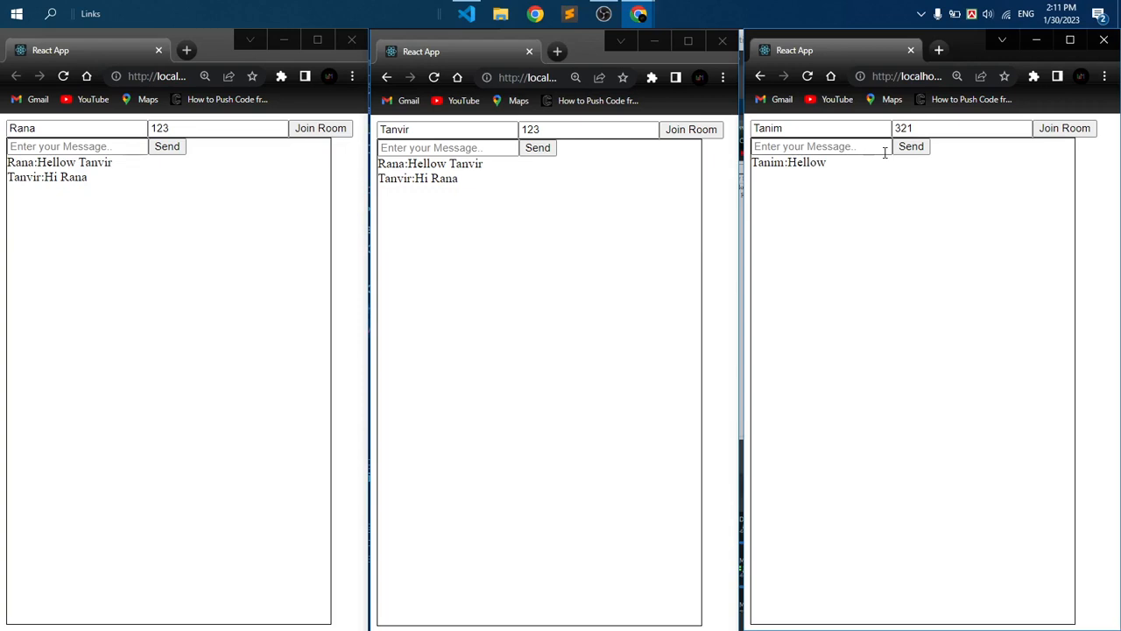
# - Return from the OBS window to VS Code with App.js open
pyautogui.click(603, 13)
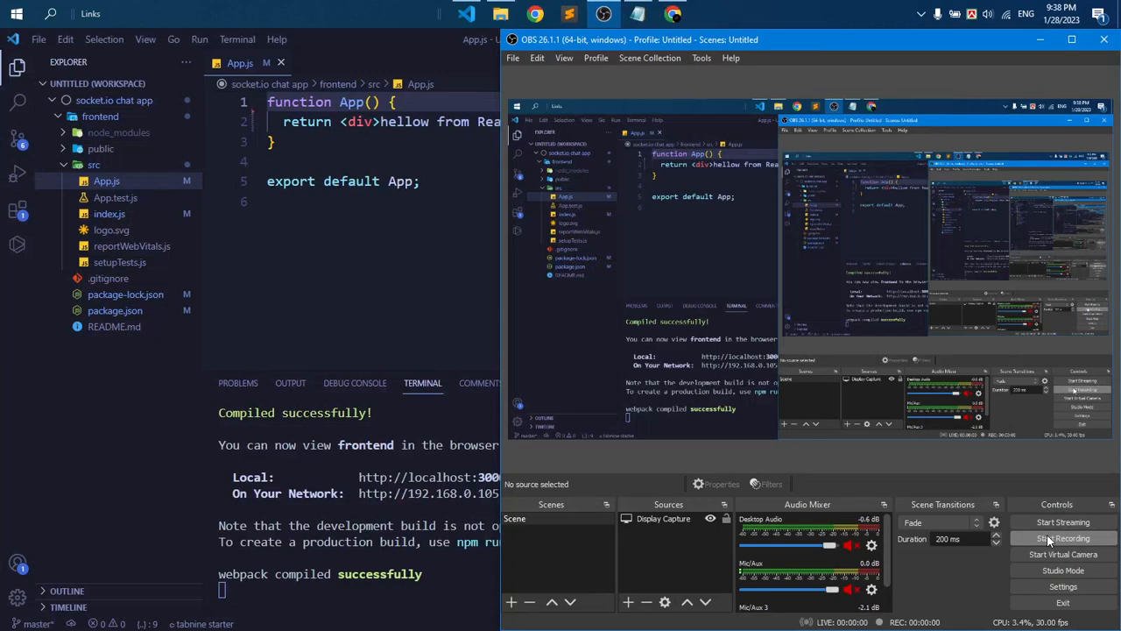
pyautogui.click(1038, 40)
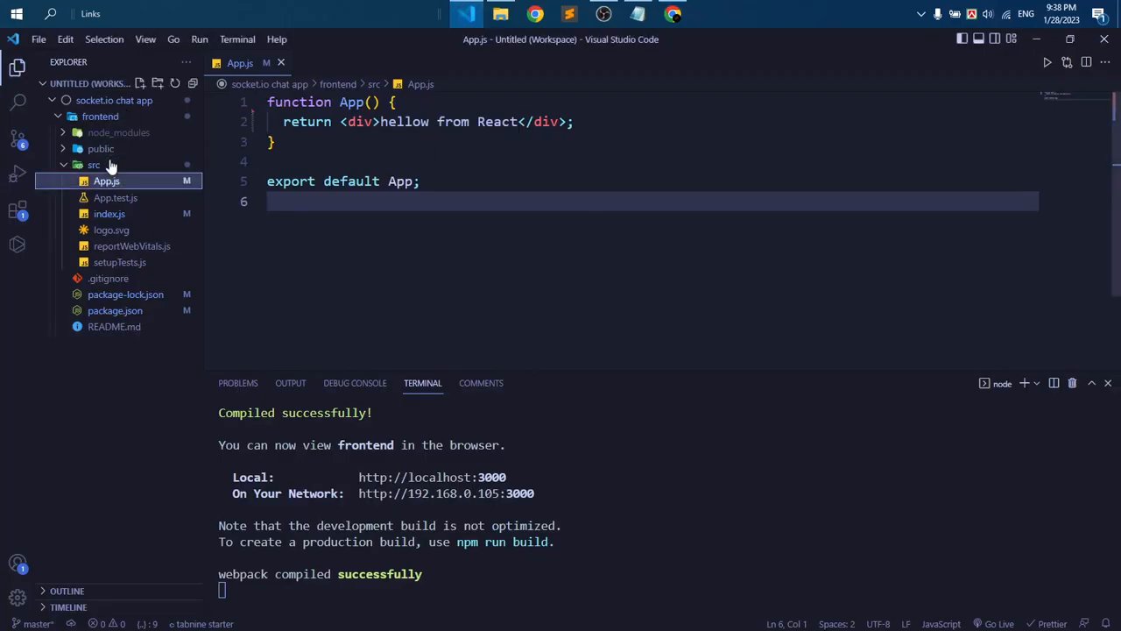
# - Create a Components folder inside src
pyautogui.click(93, 164)
pyautogui.click(158, 83)
pyautogui.write('co')
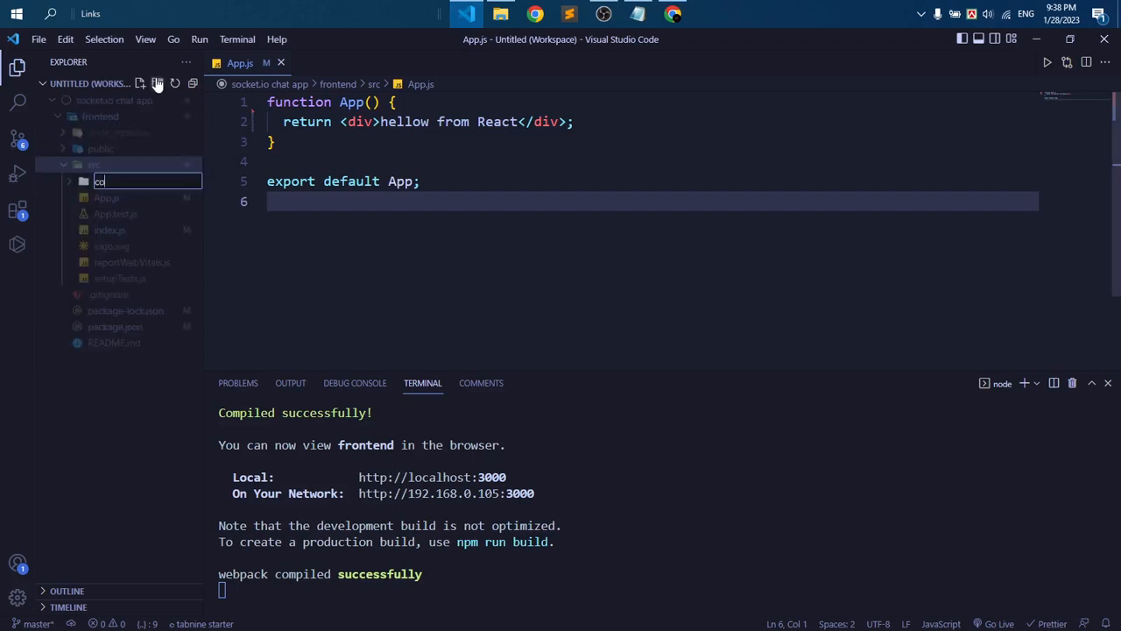
pyautogui.press('BackSpace')
pyautogui.press('BackSpace')
pyautogui.write('Como')
pyautogui.write('ents')
pyautogui.press('Return')
# - Create ChatPage.js via the rafc snippet returning 'this is chat page' and save it
pyautogui.click(142, 84)
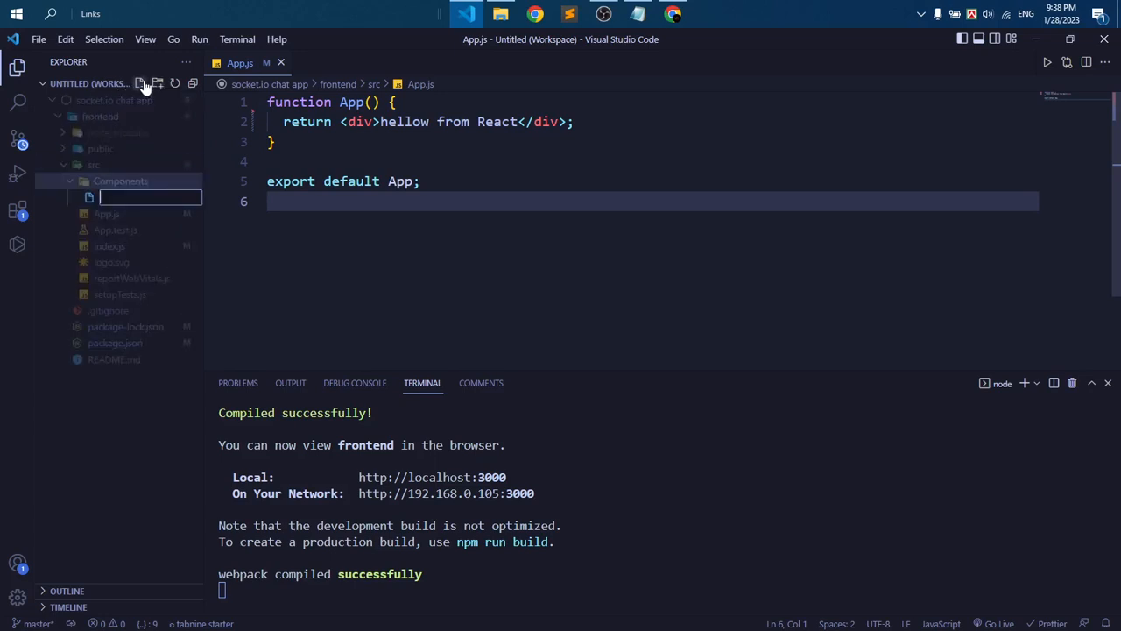
pyautogui.write('ChatPage')
pyautogui.write('.js')
pyautogui.press('Return')
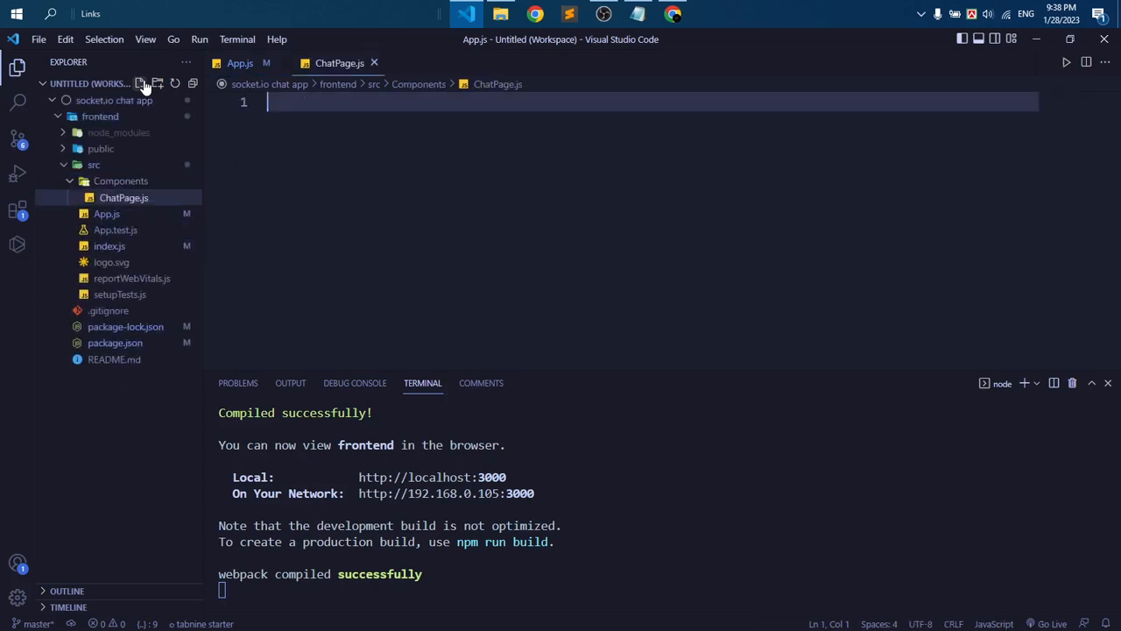
pyautogui.write('rafc')
pyautogui.press('Return')
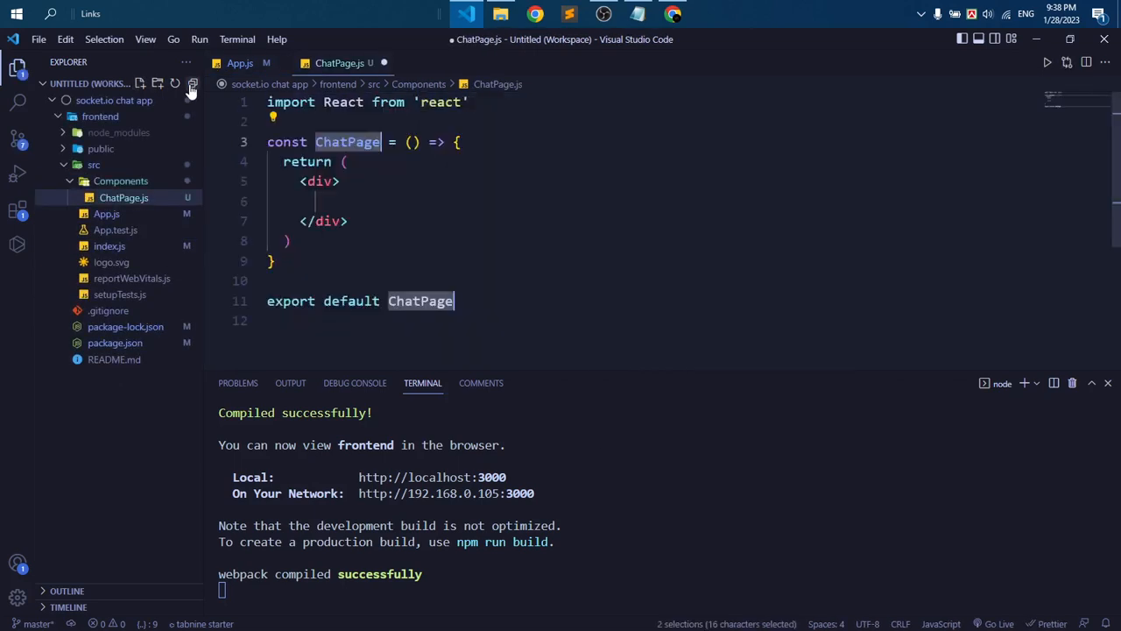
pyautogui.press('Tab')
pyautogui.write('thi')
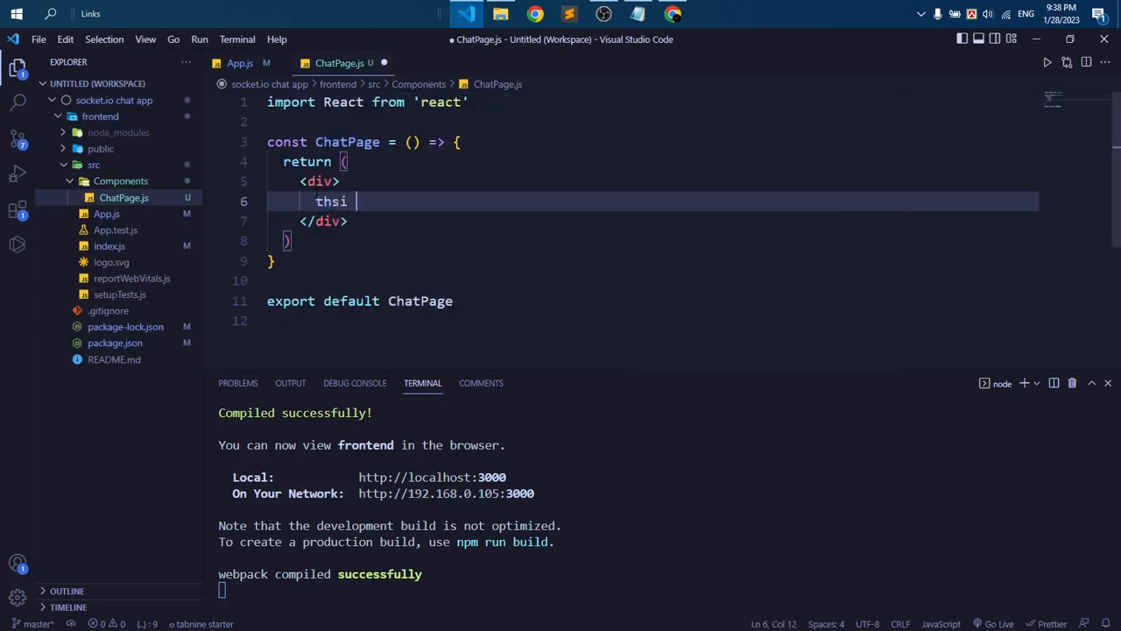
pyautogui.press('BackSpace')
pyautogui.write('is is chat ')
pyautogui.write('page')
pyautogui.hotkey('ctrl', 's')
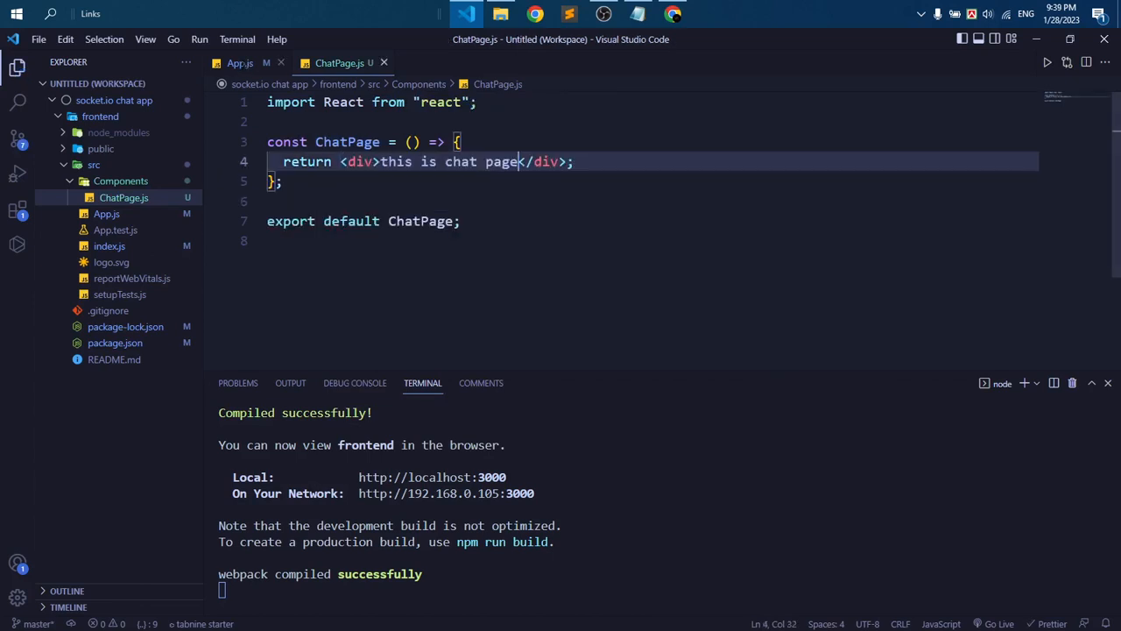
# - Replace App.js's hellow from React markup with the ChatPage component, auto-importing it
pyautogui.click(240, 62)
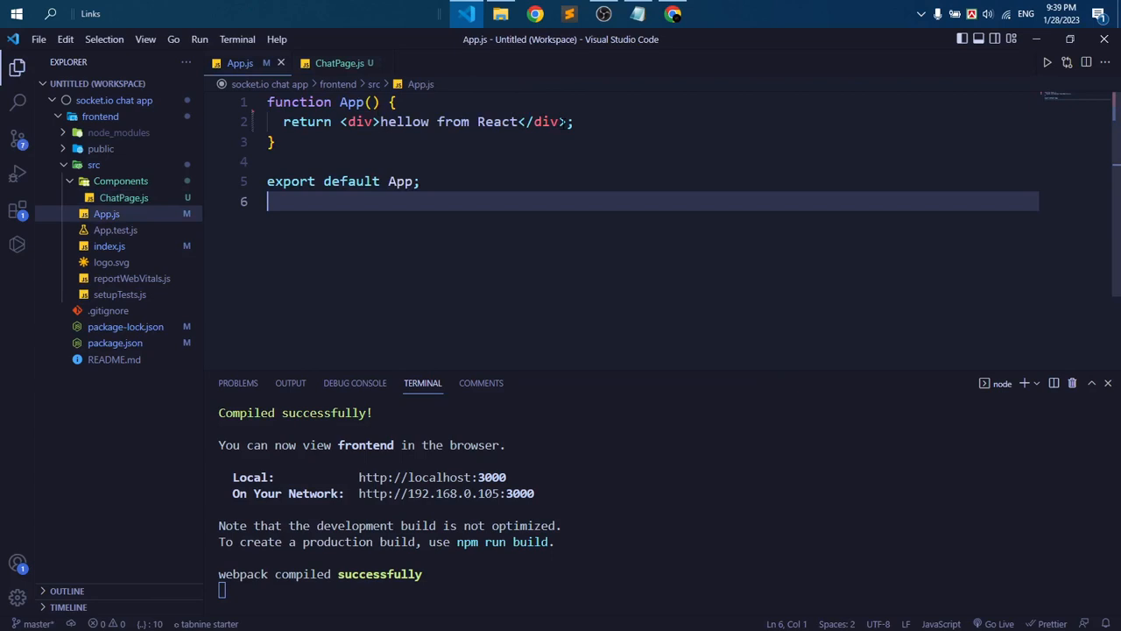
pyautogui.moveTo(558, 122); pyautogui.dragTo(340, 121)
pyautogui.write('(')
pyautogui.press('Return')
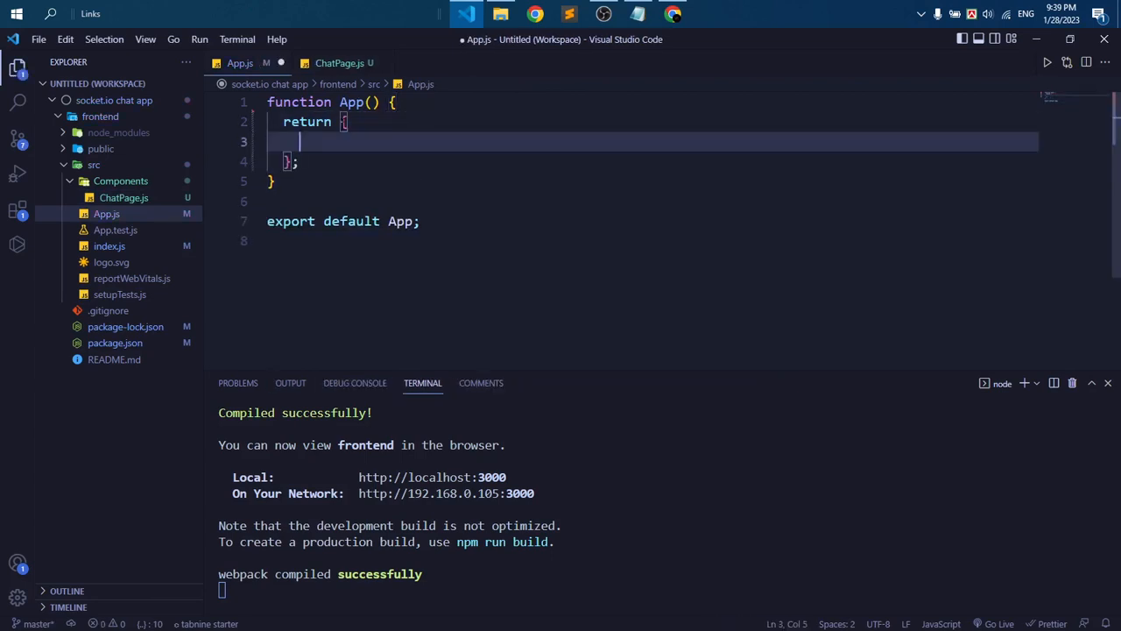
pyautogui.write('<Cha')
pyautogui.press('Return')
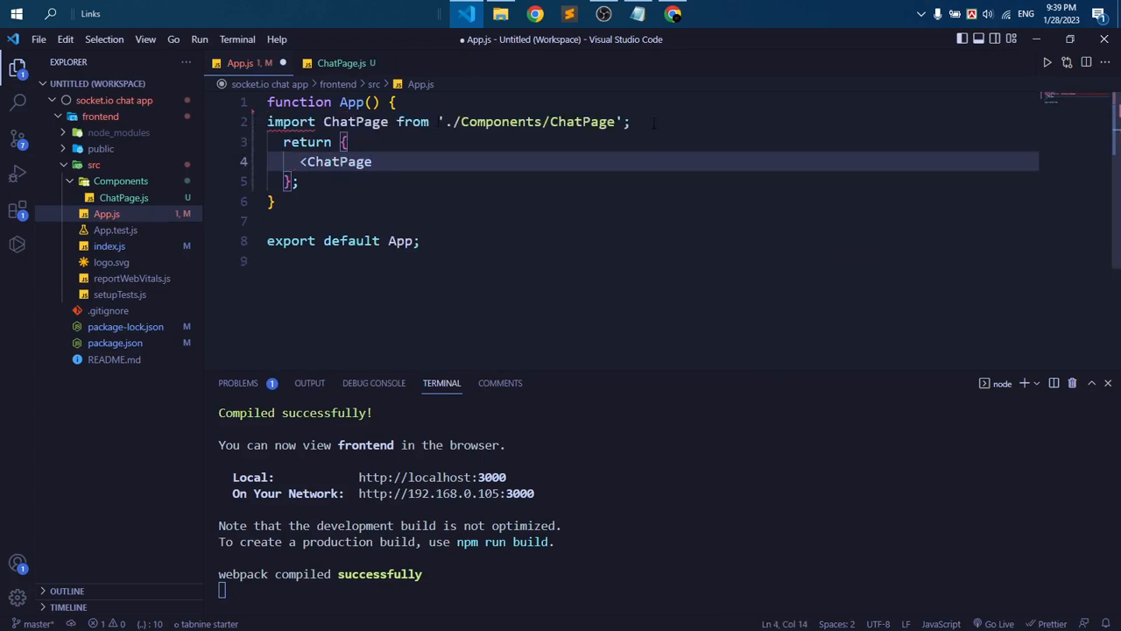
# - Move the misplaced import ChatPage line to the top of App.js
pyautogui.moveTo(630, 122); pyautogui.dragTo(267, 122)
pyautogui.hotkey('ctrl', 'c')
pyautogui.press('BackSpace')
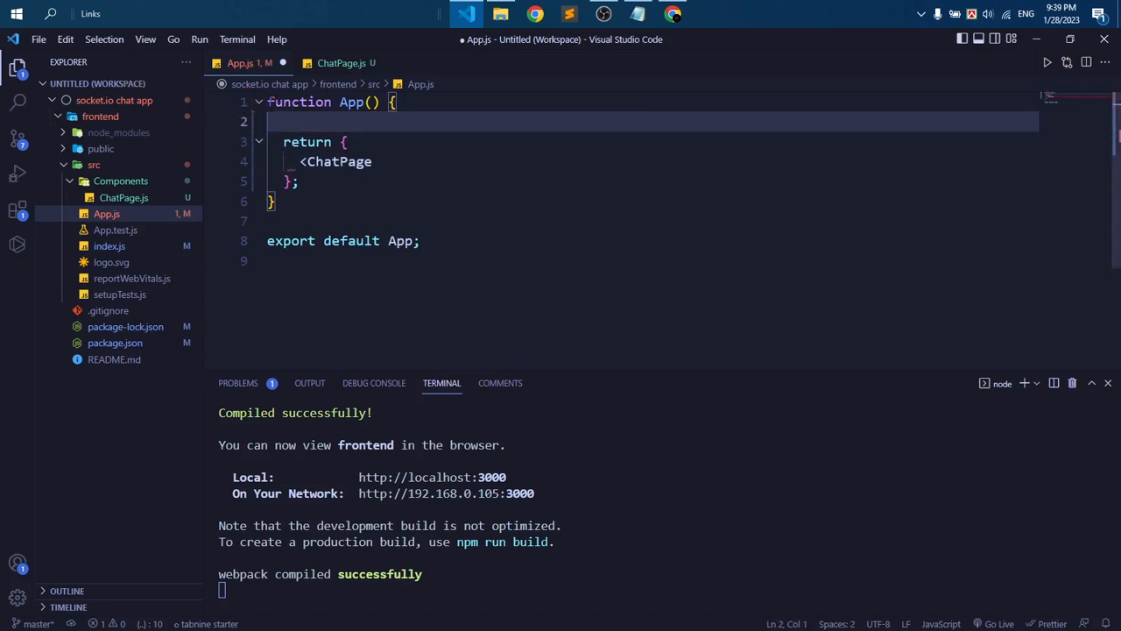
pyautogui.press('BackSpace')
pyautogui.press('Home')
pyautogui.press('Return')
pyautogui.press('Return')
pyautogui.press('Up')
pyautogui.press('Up')
pyautogui.hotkey('ctrl', 'v')
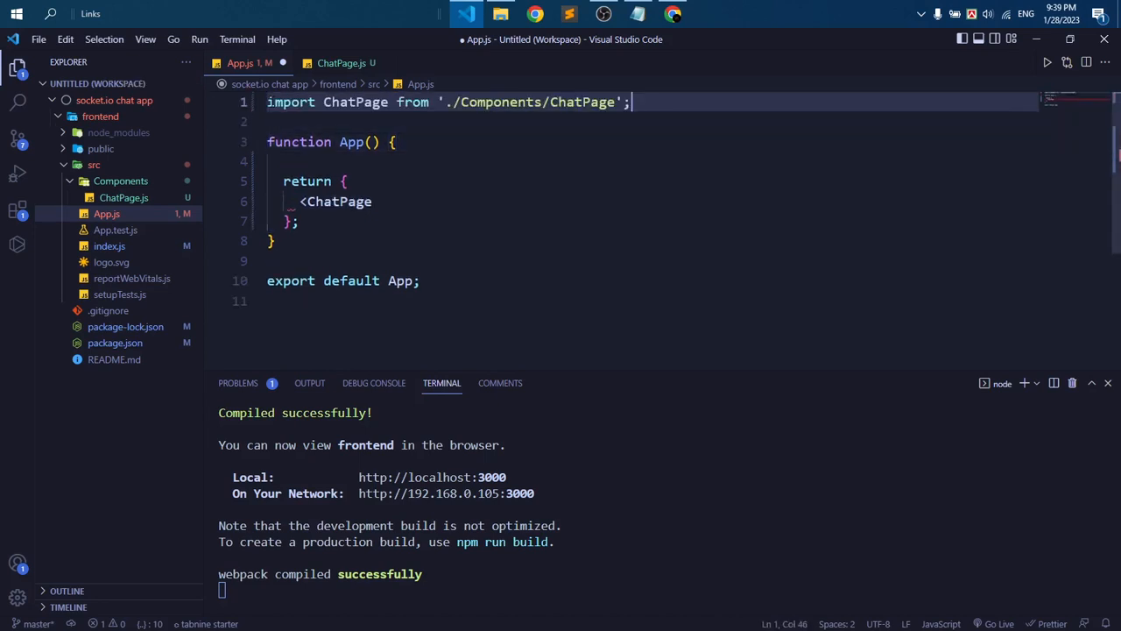
# - Rewrite the return block to render <ChatPage /> cleanly and save App.js
pyautogui.click(376, 201)
pyautogui.write('/>')
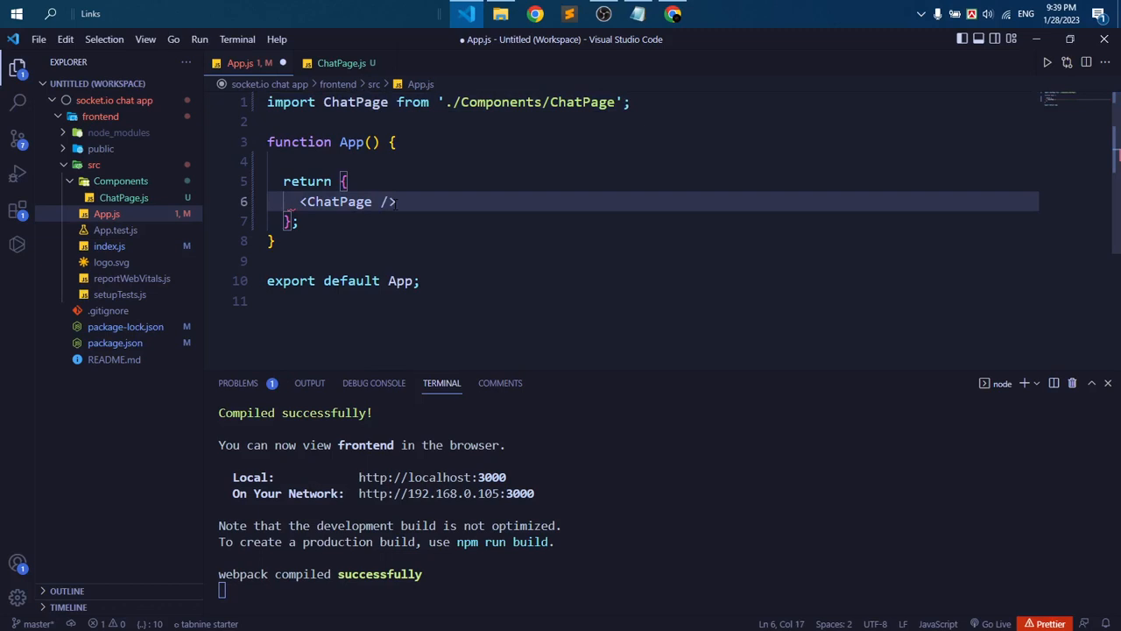
pyautogui.press('BackSpace')
pyautogui.moveTo(299, 222); pyautogui.dragTo(343, 182)
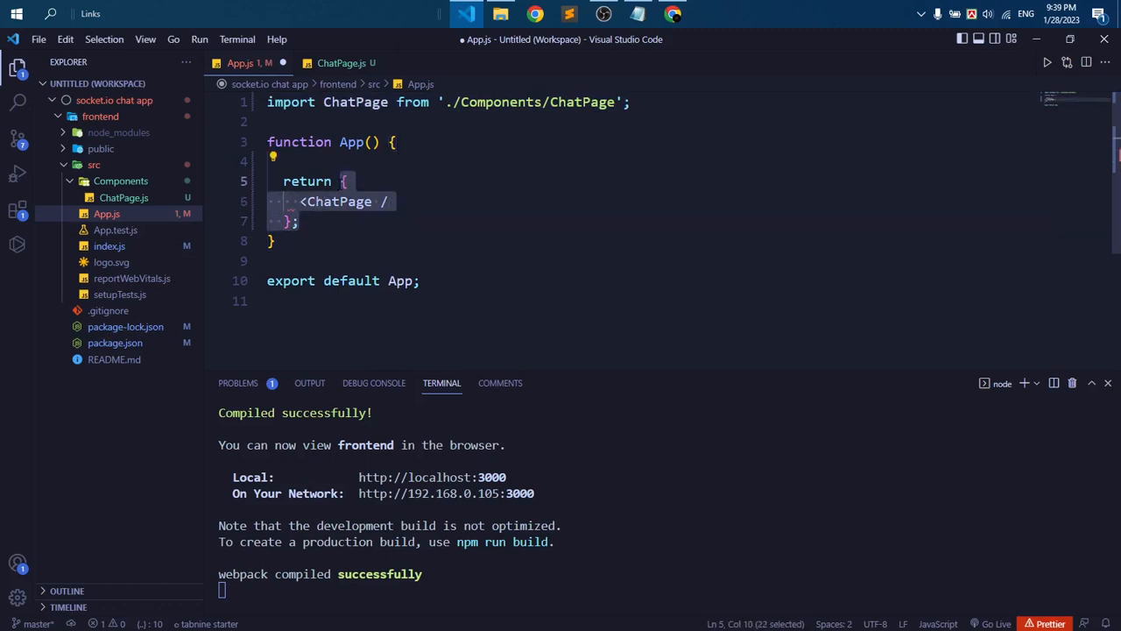
pyautogui.write('(')
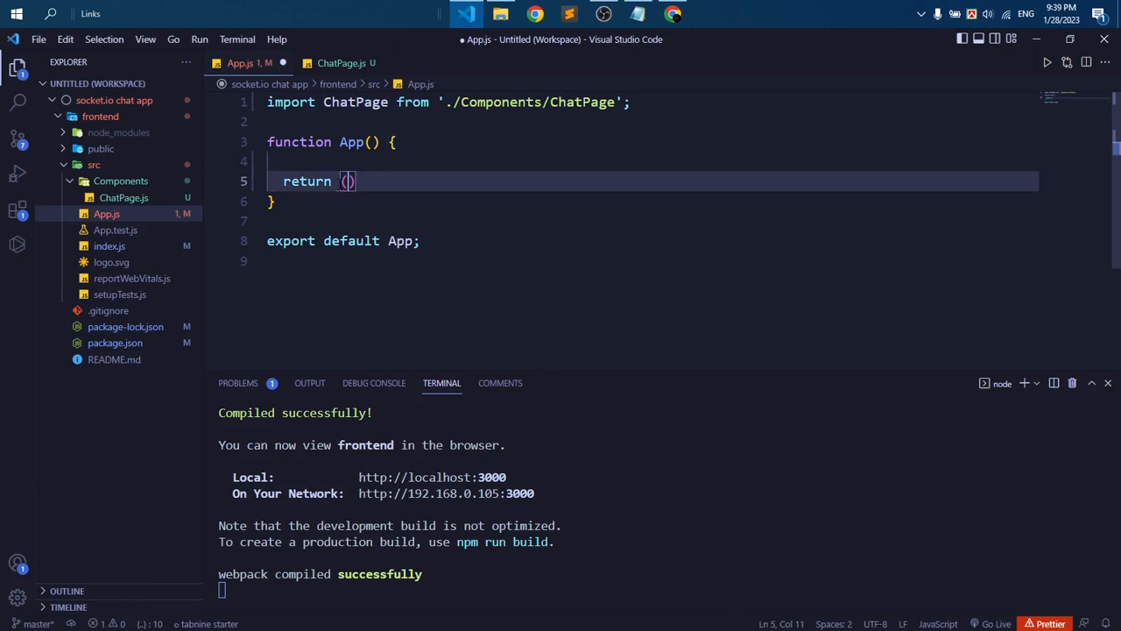
pyautogui.press('Return')
pyautogui.write('<Chat')
pyautogui.press('Tab')
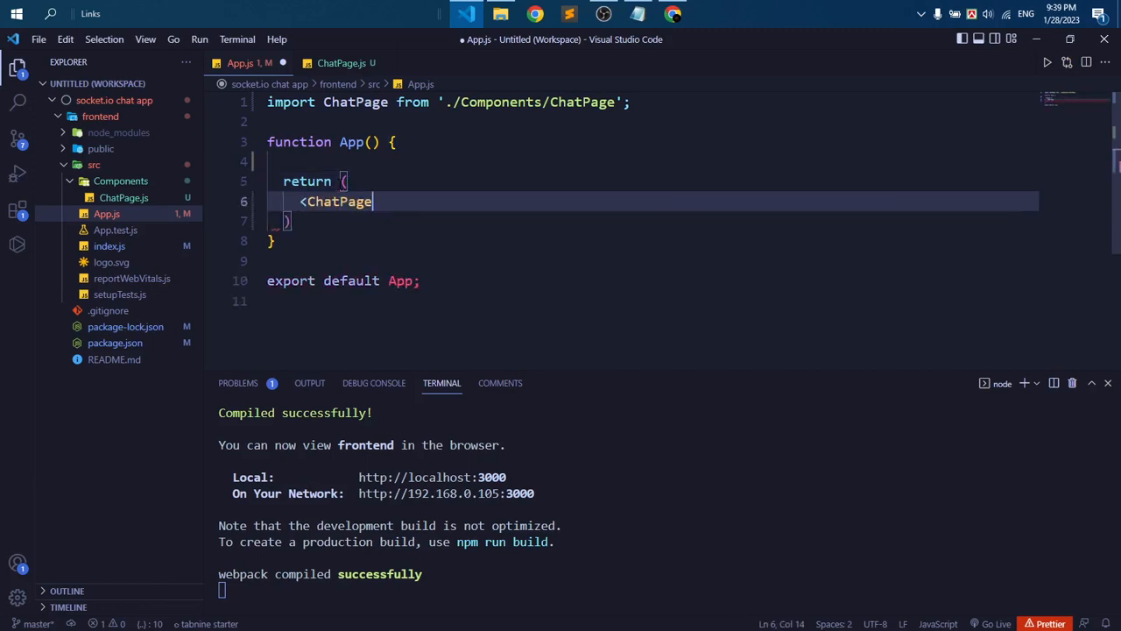
pyautogui.write('/>')
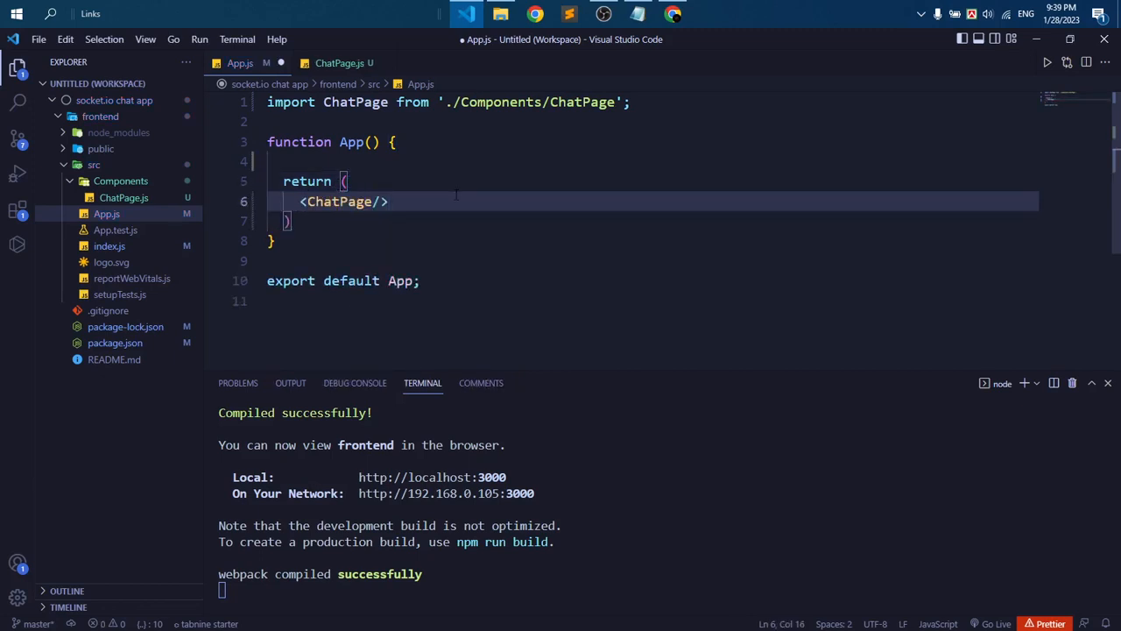
pyautogui.hotkey('ctrl', 's')
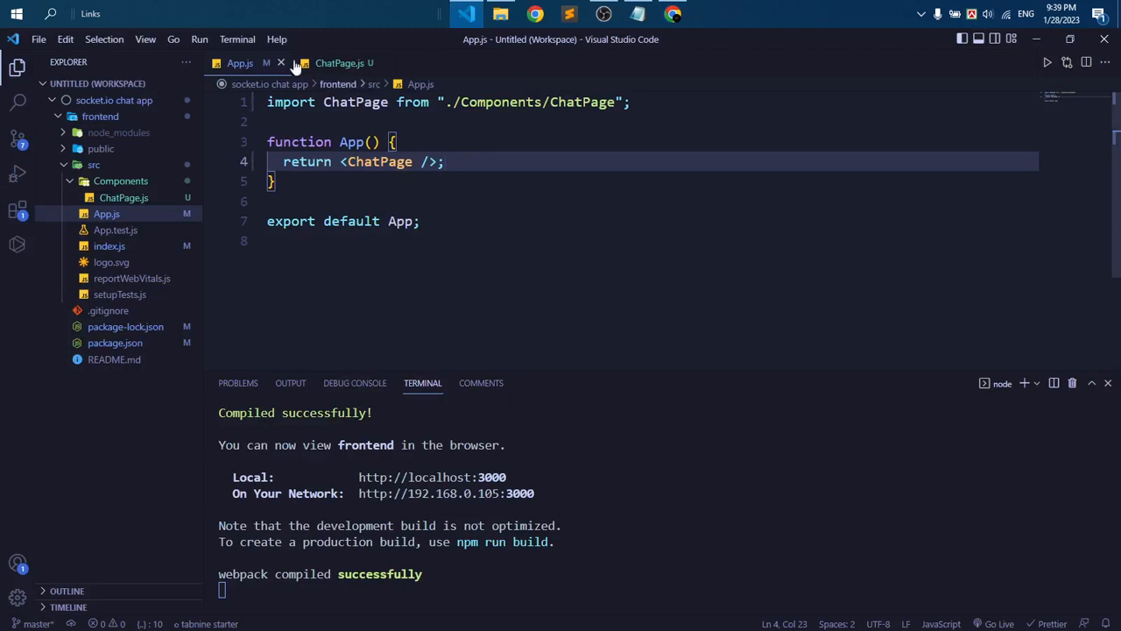
# - Replace ChatPage's placeholder text with a self-closing <input type="text" />
pyautogui.click(339, 63)
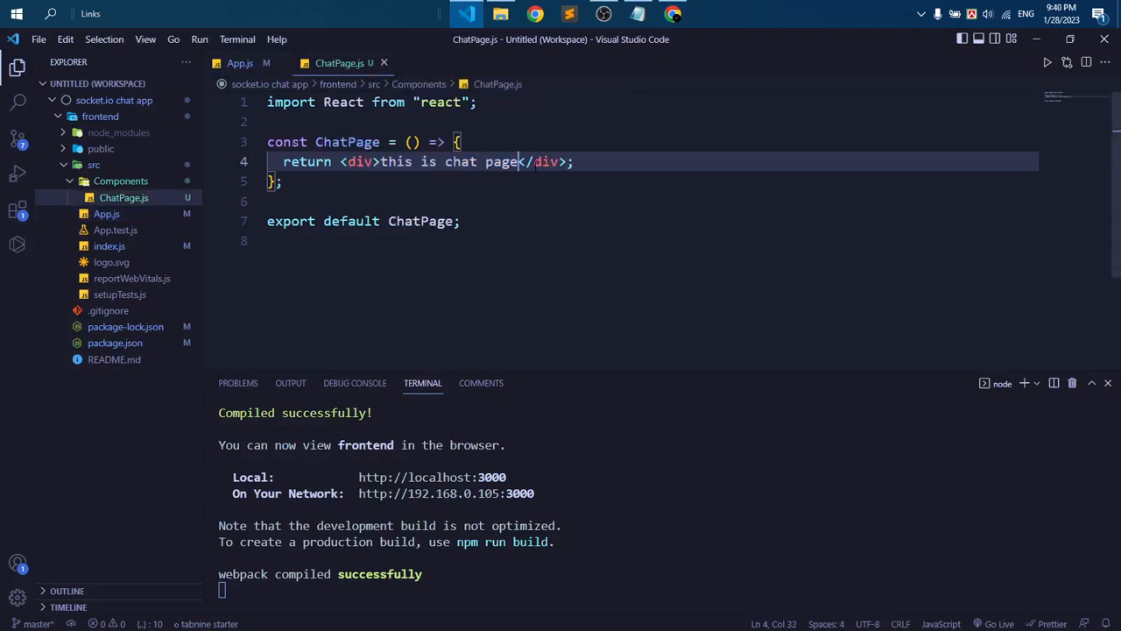
pyautogui.press('BackSpace')
pyautogui.press('BackSpace')
pyautogui.press('BackSpace')
pyautogui.press('BackSpace')
pyautogui.press('BackSpace')
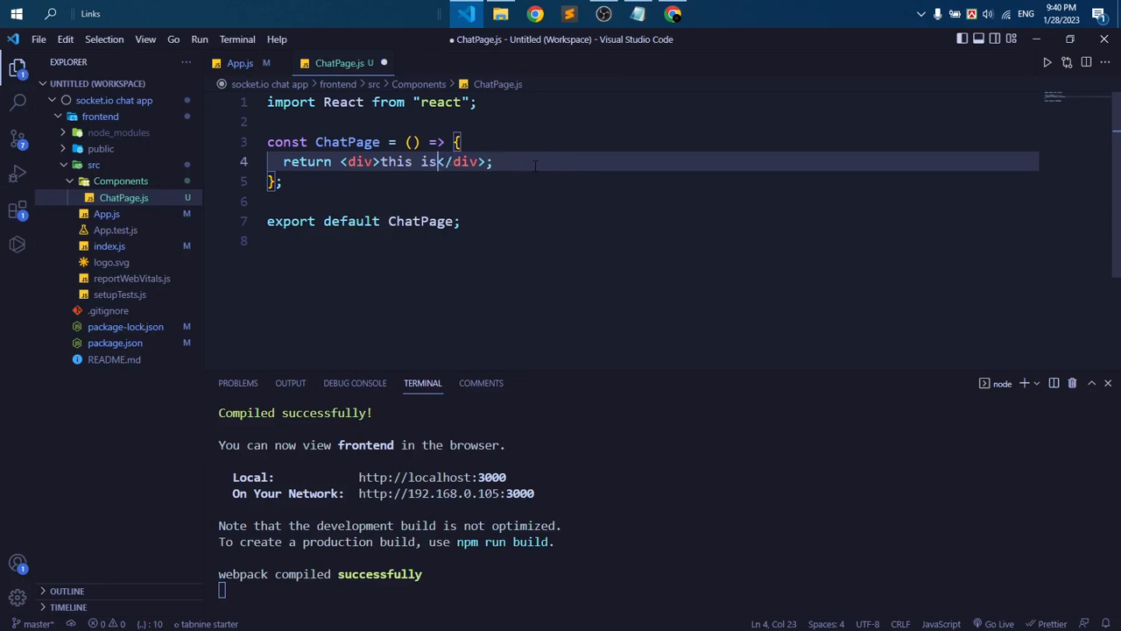
pyautogui.press('BackSpace')
pyautogui.press('BackSpace')
pyautogui.press('BackSpace')
pyautogui.press('BackSpace')
pyautogui.press('Return')
pyautogui.write('<')
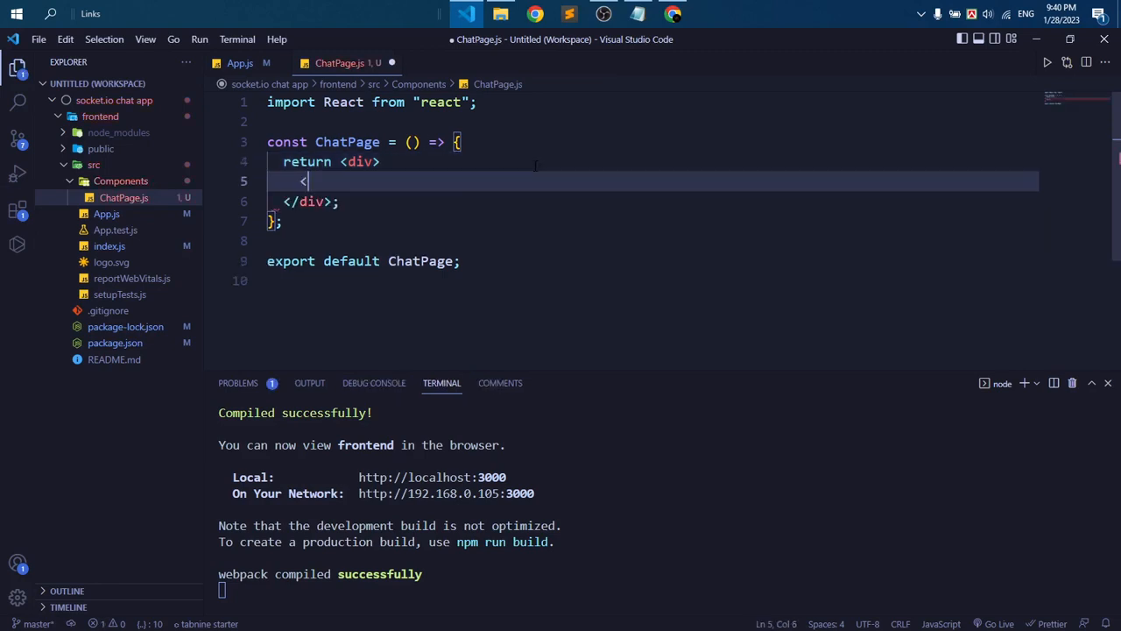
pyautogui.write('input')
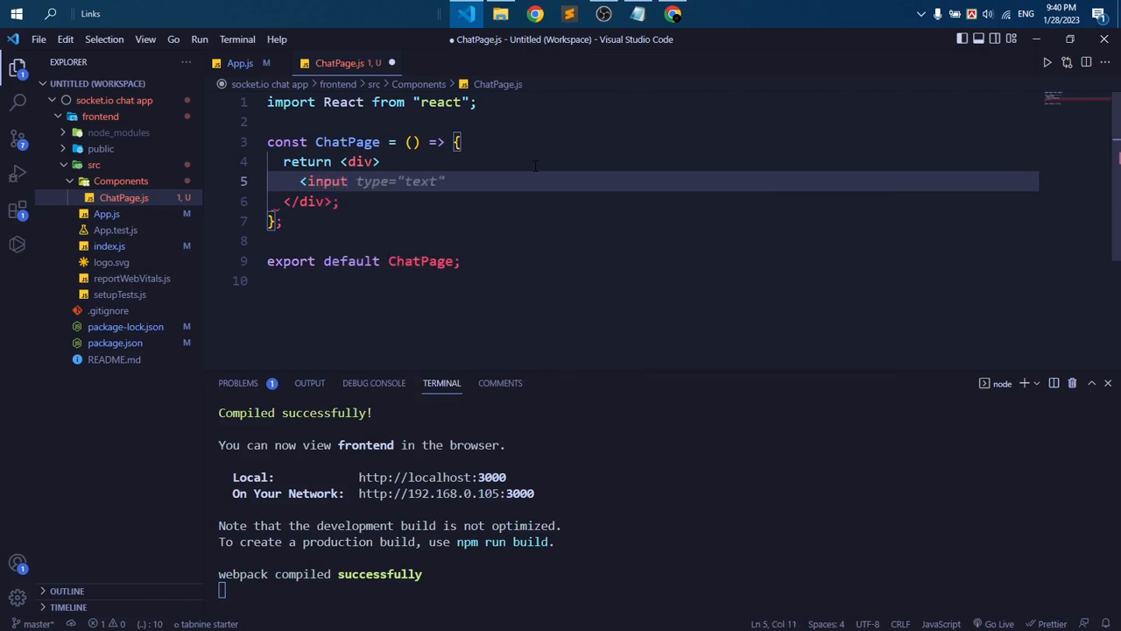
pyautogui.write('/>')
pyautogui.press('Left')
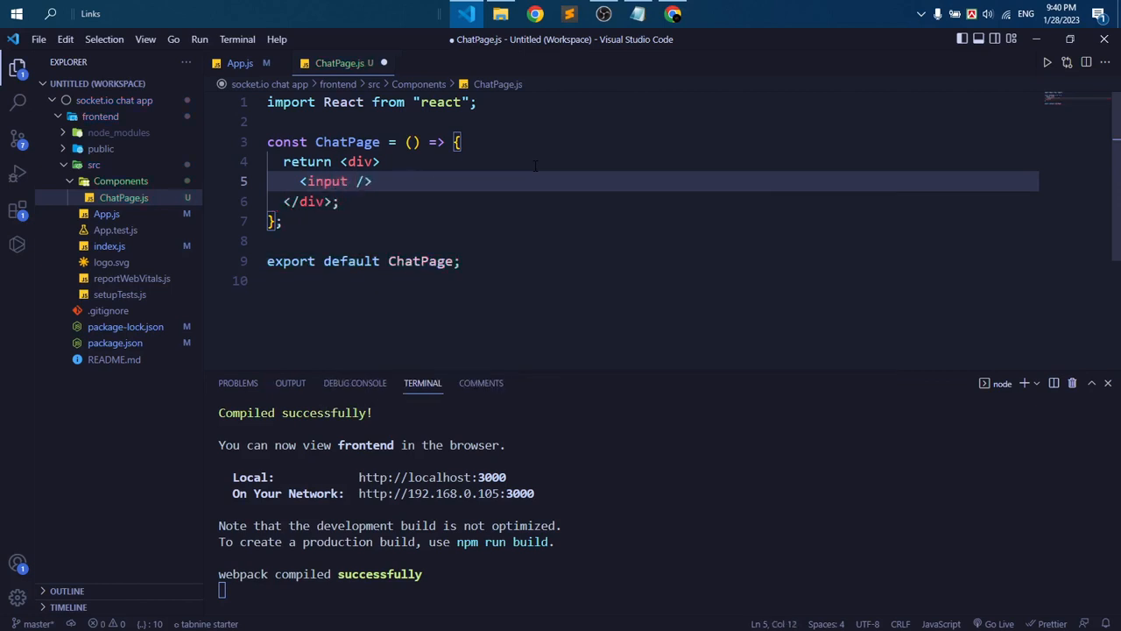
pyautogui.write('type="text')
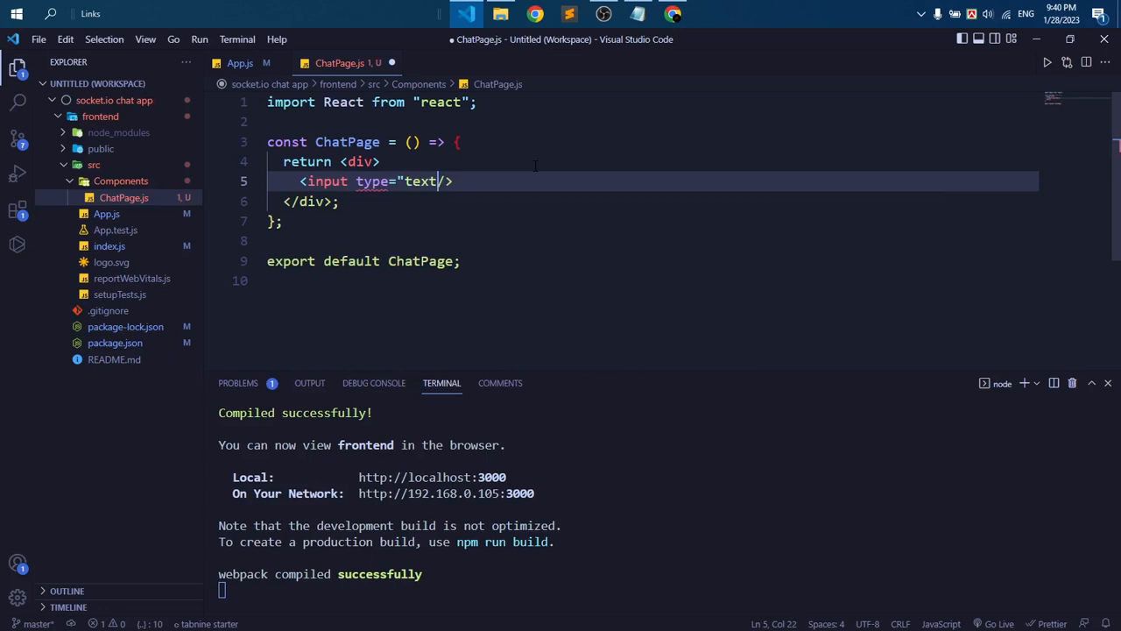
pyautogui.write('" p')
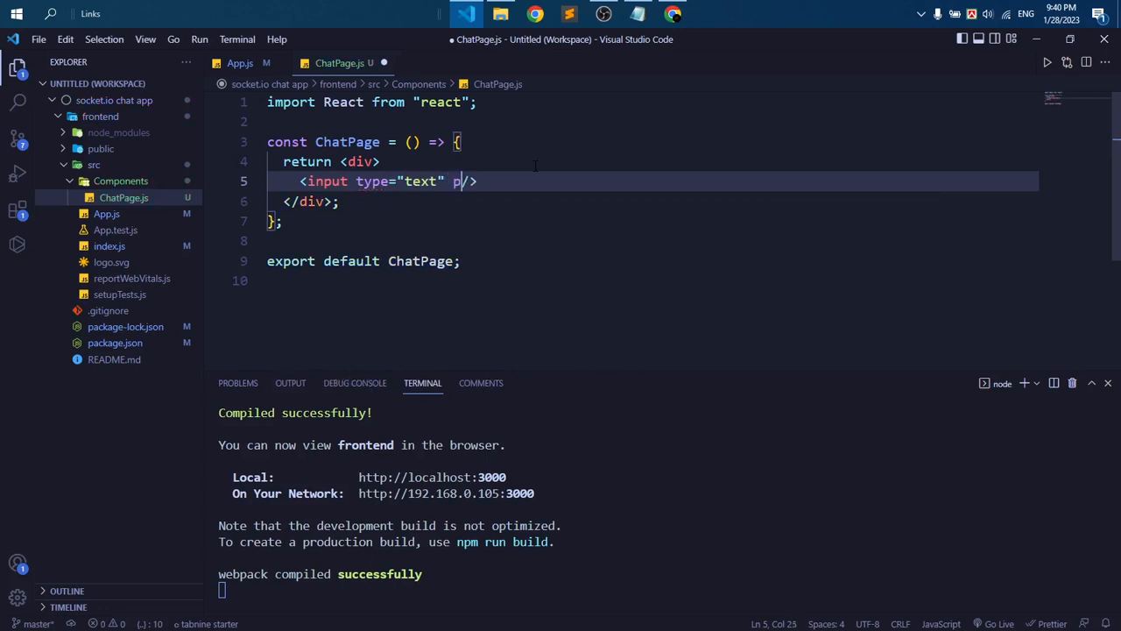
pyautogui.write('laceholder:"')
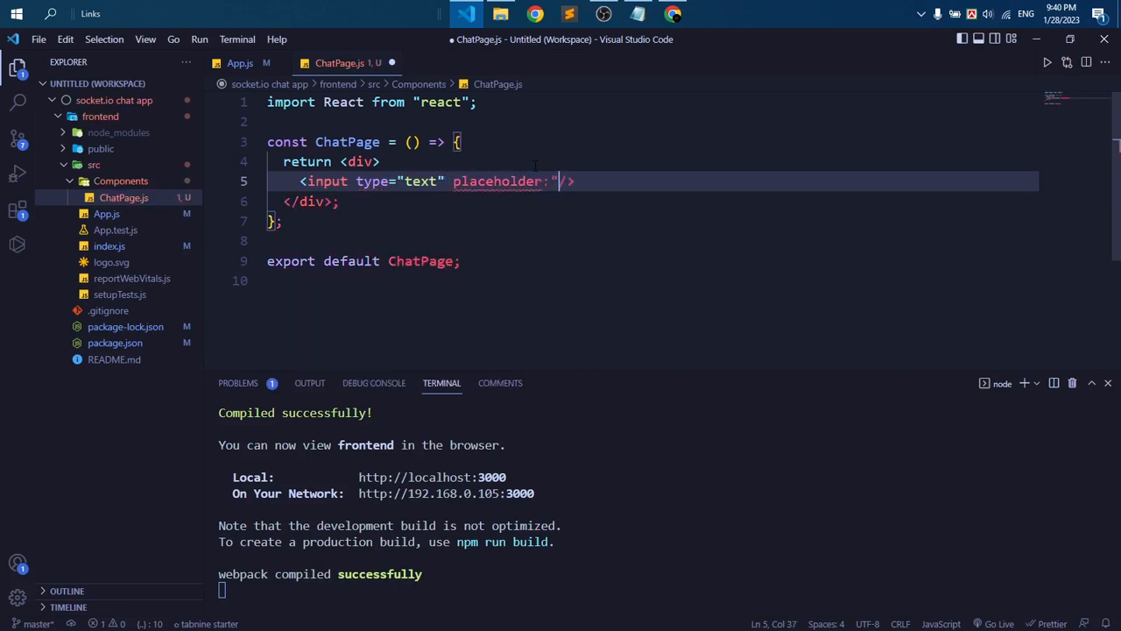
# - Give the input a placeholder attribute reading Enter your Name
pyautogui.press('BackSpace')
pyautogui.press('BackSpace')
pyautogui.write('="')
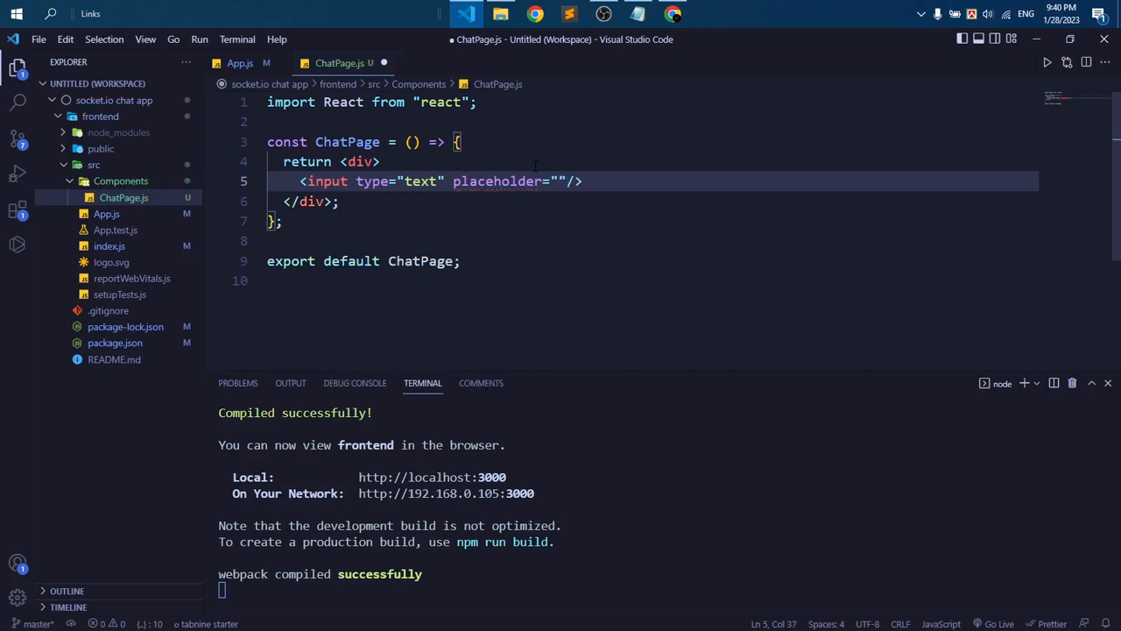
pyautogui.write('en')
pyautogui.press('BackSpace')
pyautogui.press('BackSpace')
pyautogui.write('Enter your N')
pyautogui.write('ame')
pyautogui.press('BackSpace')
pyautogui.press('Right')
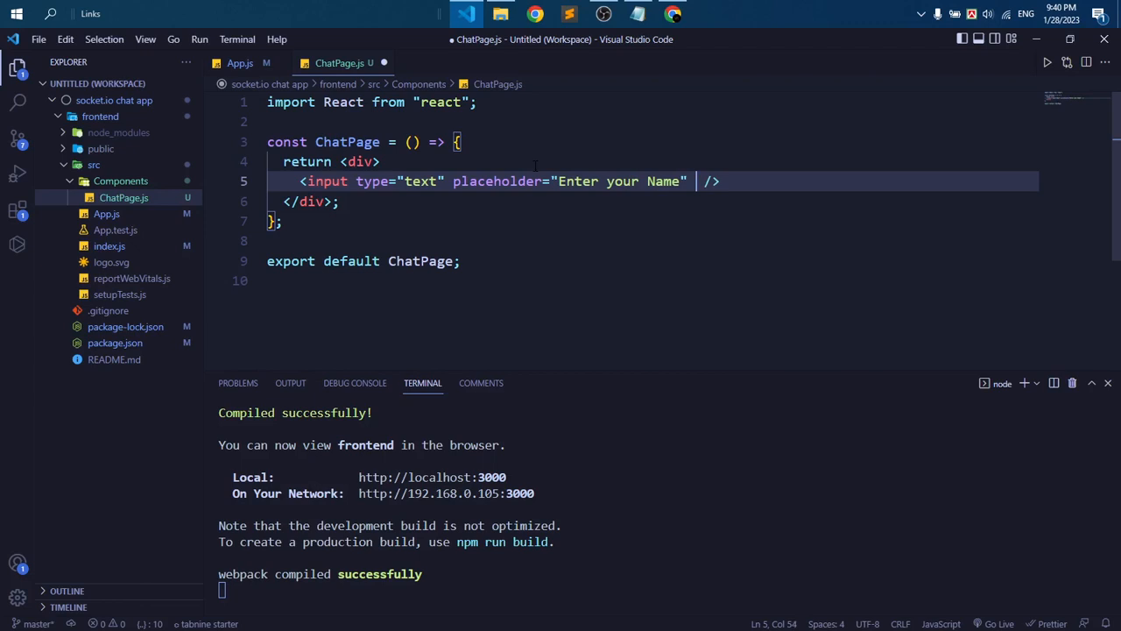
# - Declare const [name, setName] = useState("") and import useState from React
pyautogui.click(473, 142)
pyautogui.press('Return')
pyautogui.write('const []')
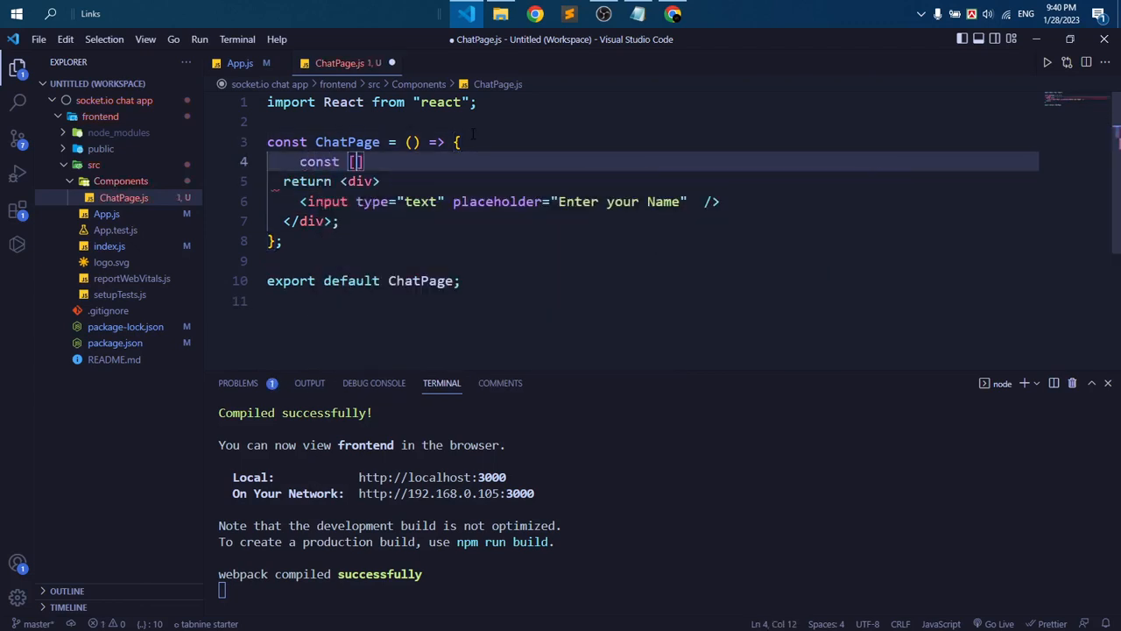
pyautogui.write('name,set')
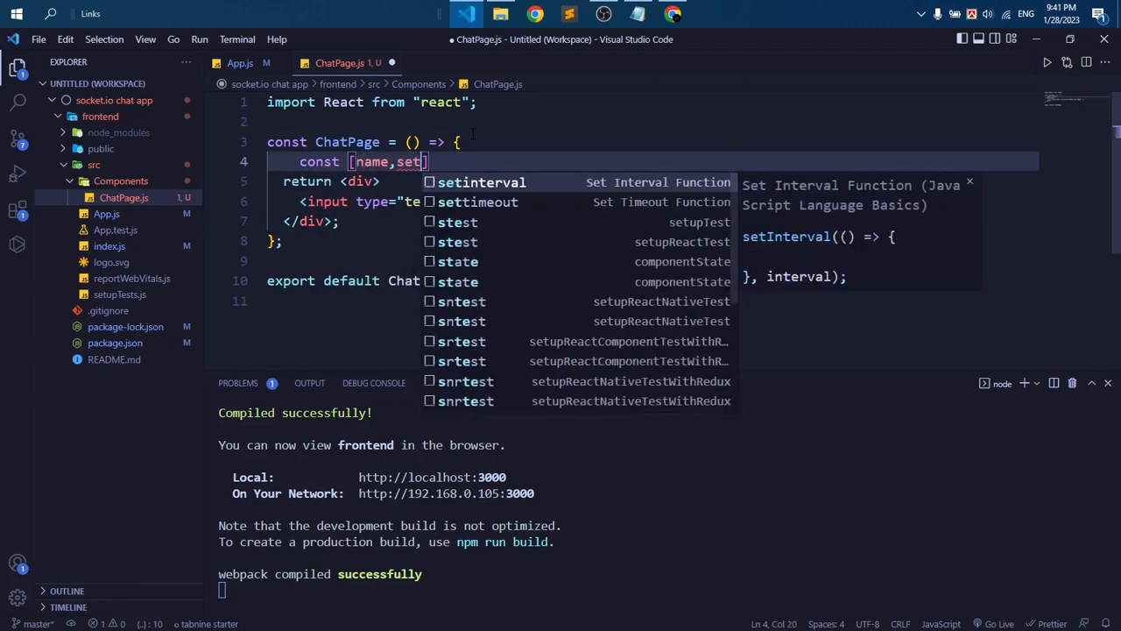
pyautogui.write('Name')
pyautogui.press('End')
pyautogui.write('=u')
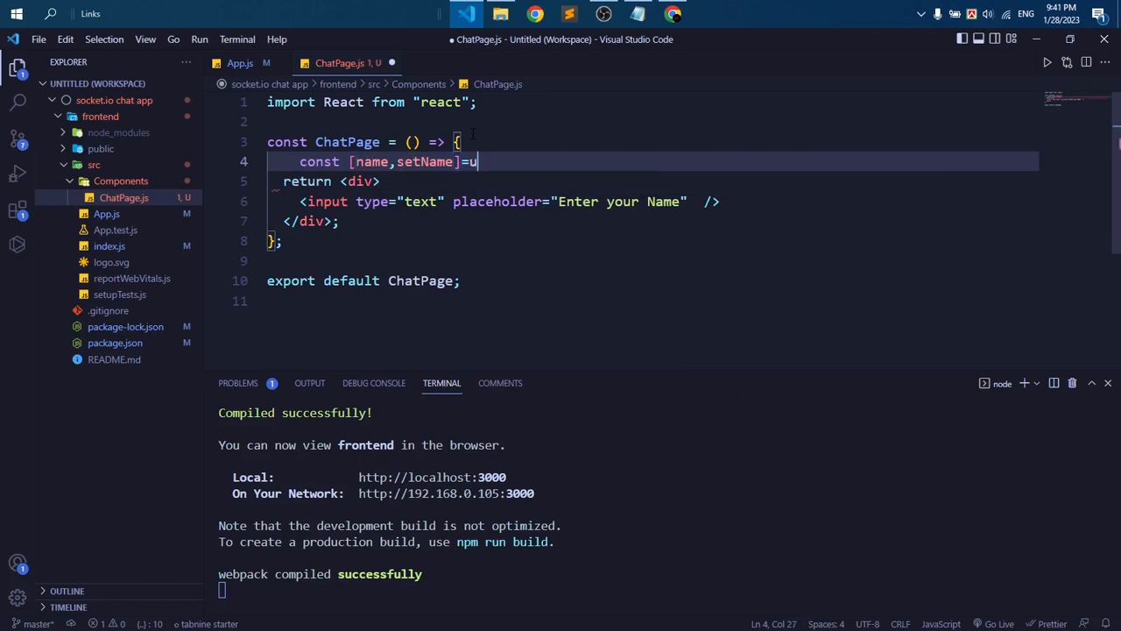
pyautogui.write('seState()')
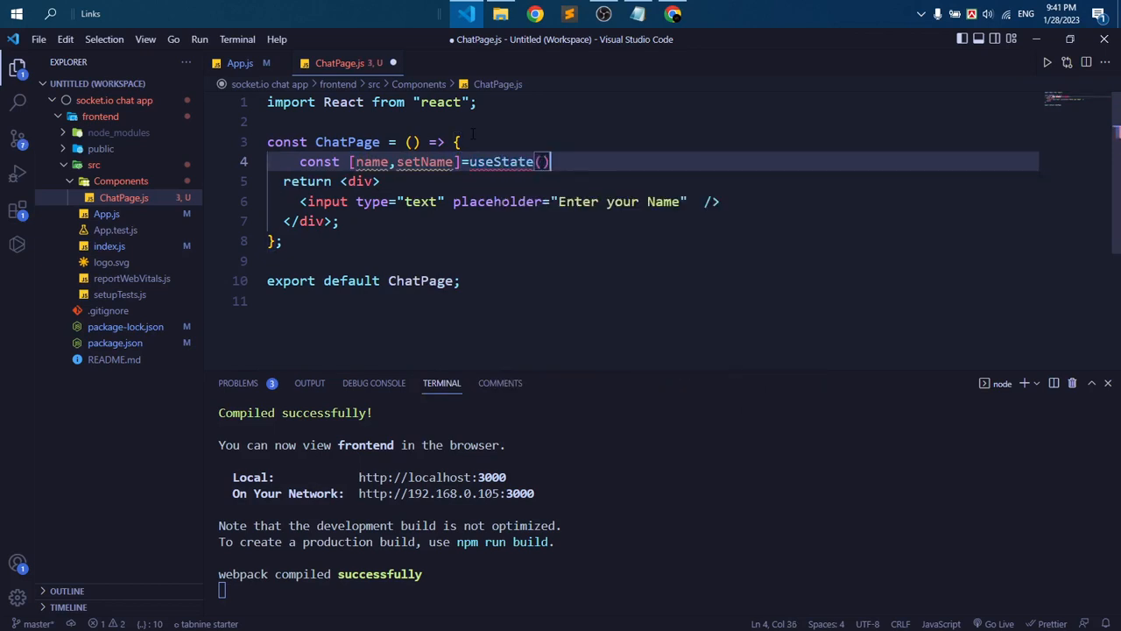
pyautogui.press('Left')
pyautogui.write('"')
pyautogui.click(365, 102)
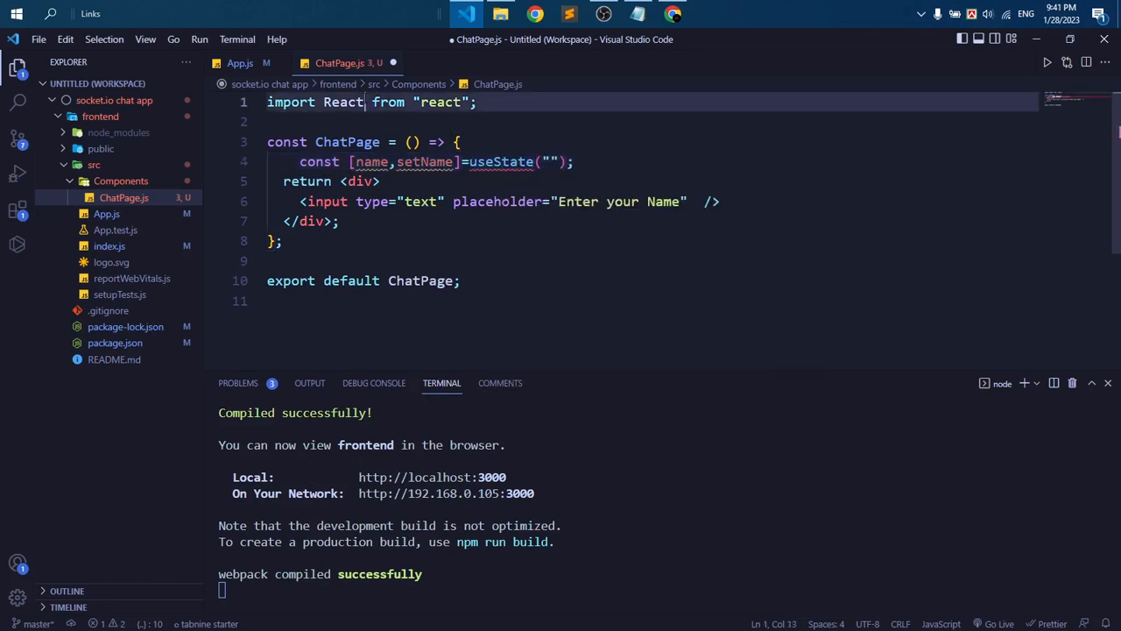
pyautogui.write(',{useSta')
pyautogui.press('Tab')
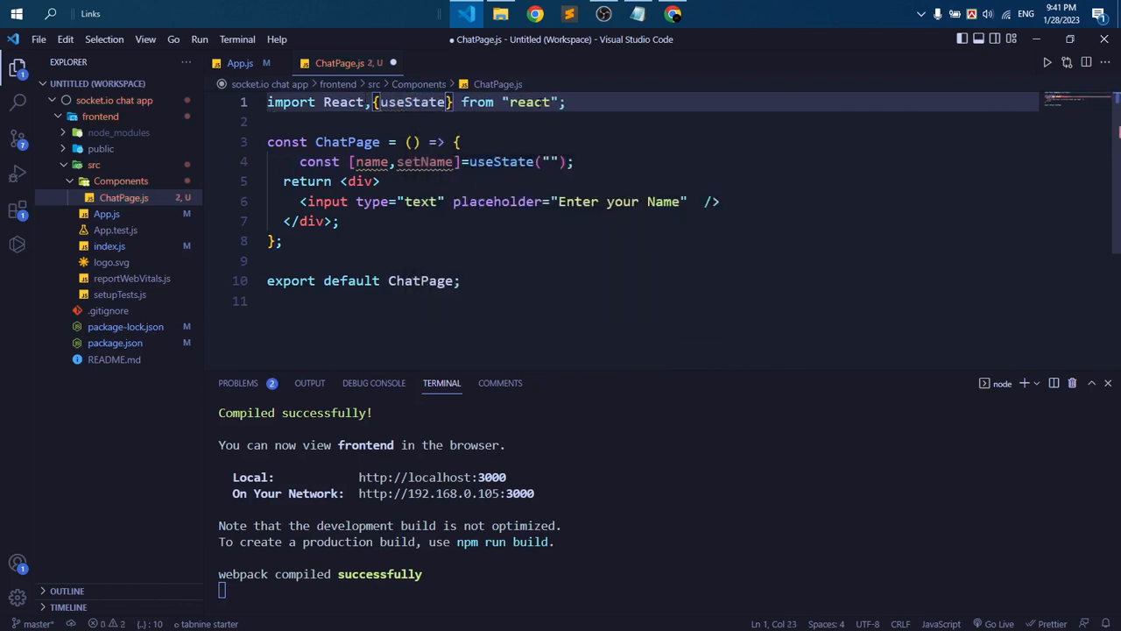
# - Bind the input with value={name} and onChange calling setName(event.target.value)
pyautogui.click(698, 202)
pyautogui.write('val')
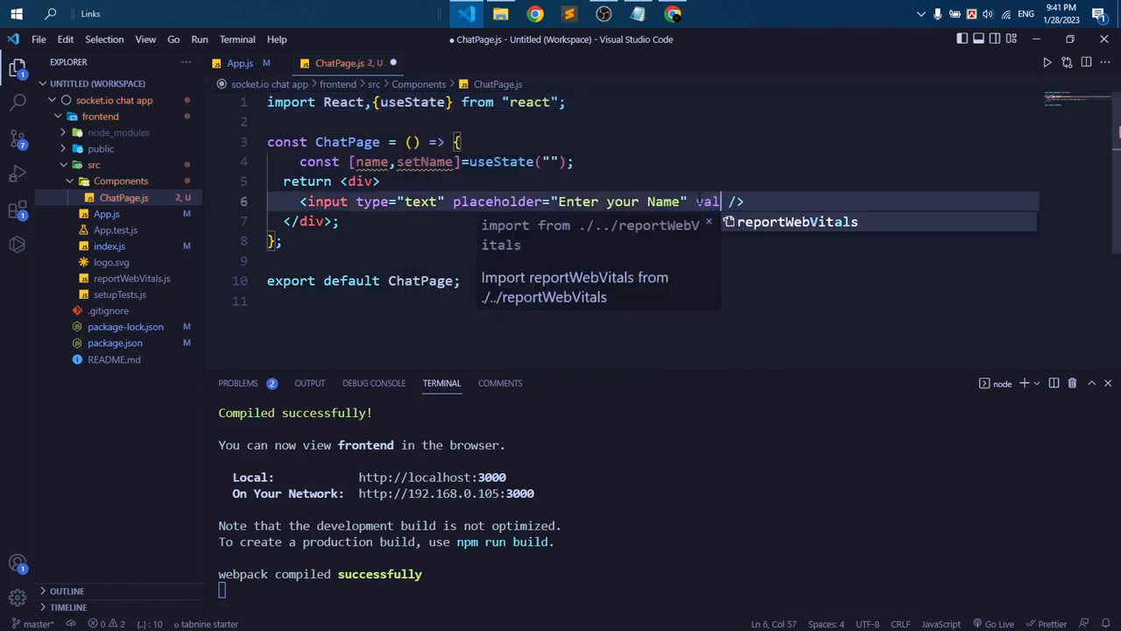
pyautogui.write('ue="')
pyautogui.press('BackSpace')
pyautogui.write('{name')
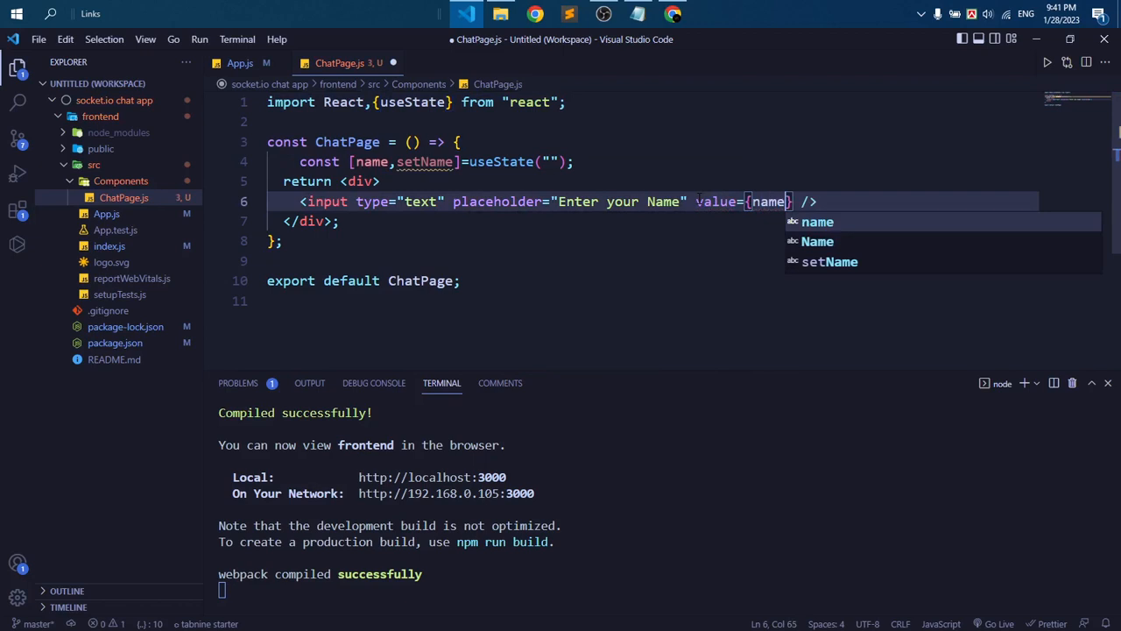
pyautogui.write('} ')
pyautogui.write('onc')
pyautogui.press('BackSpace')
pyautogui.press('BackSpace')
pyautogui.press('BackSpace')
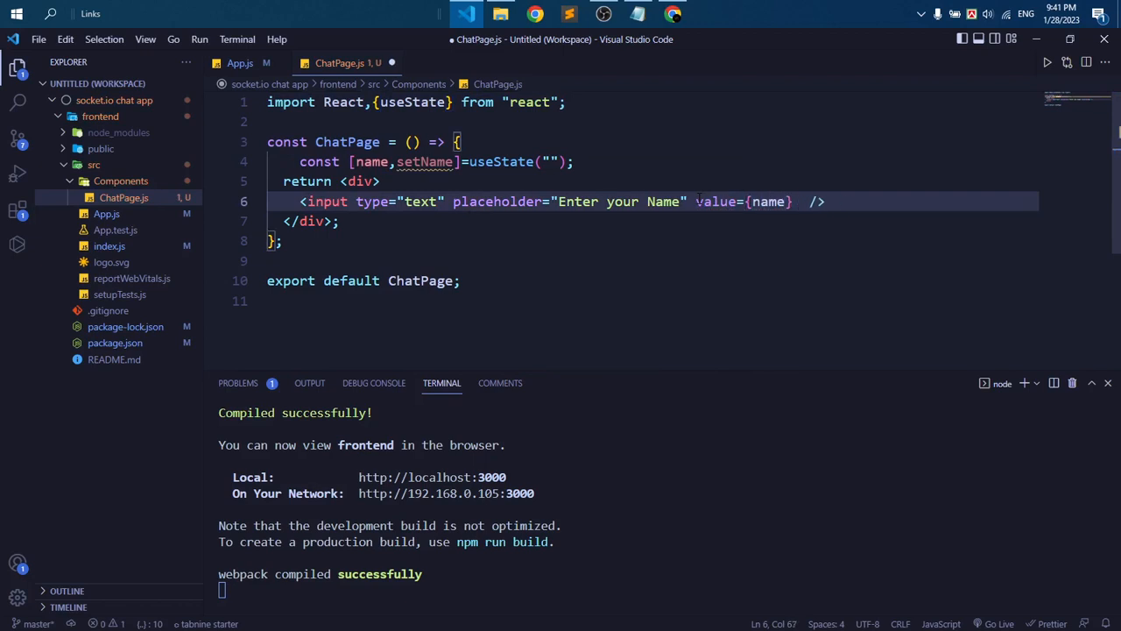
pyautogui.write('onChange')
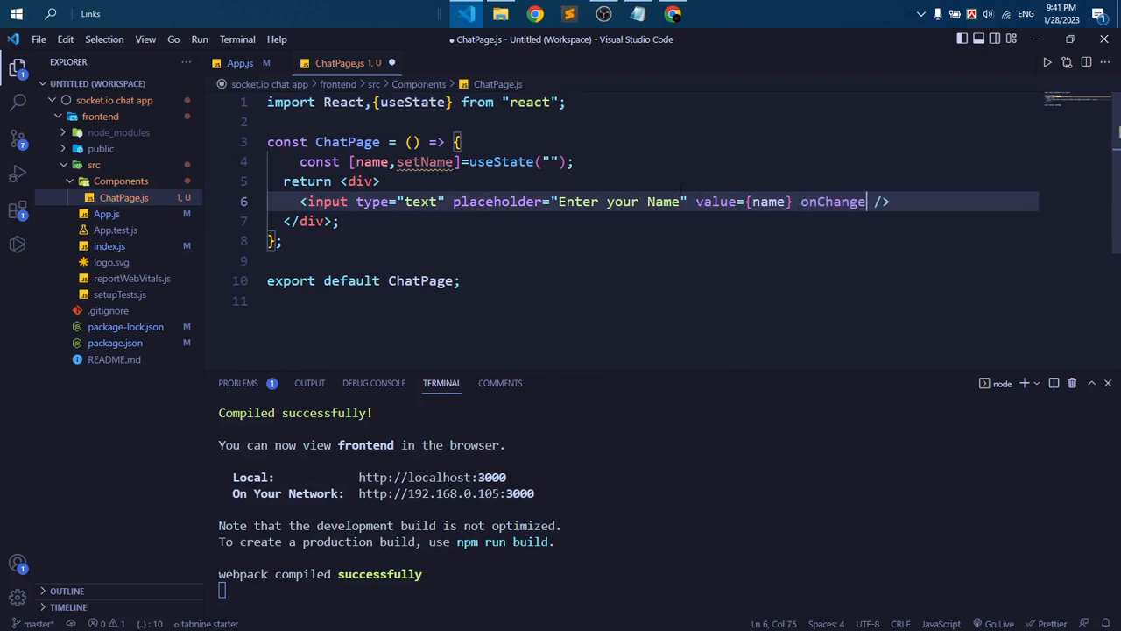
pyautogui.write('={')
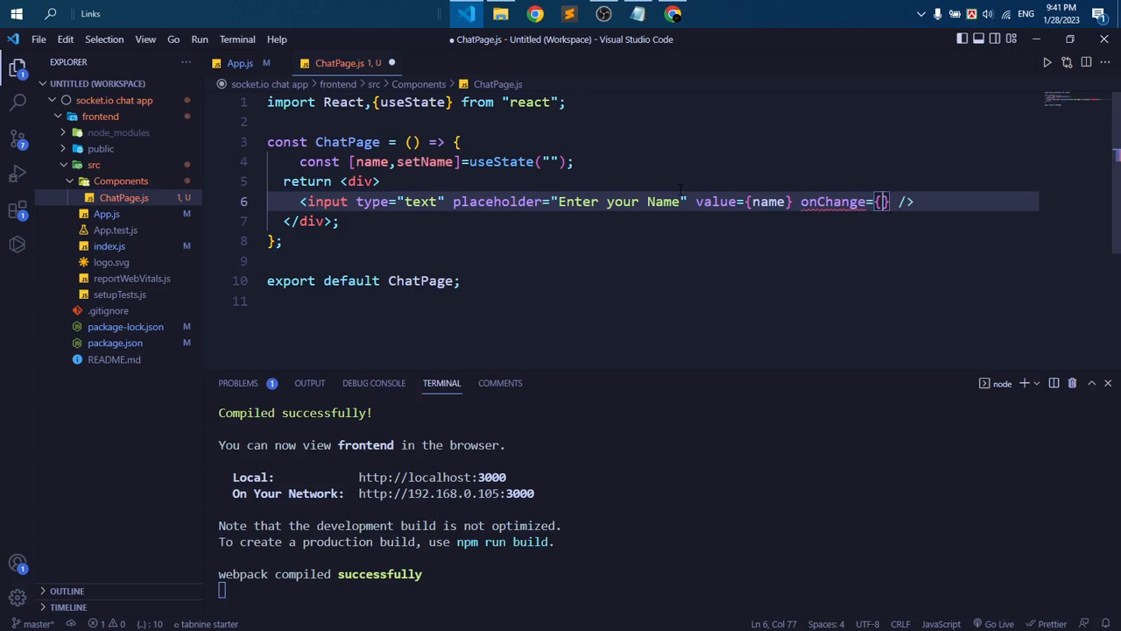
pyautogui.write('(event) ')
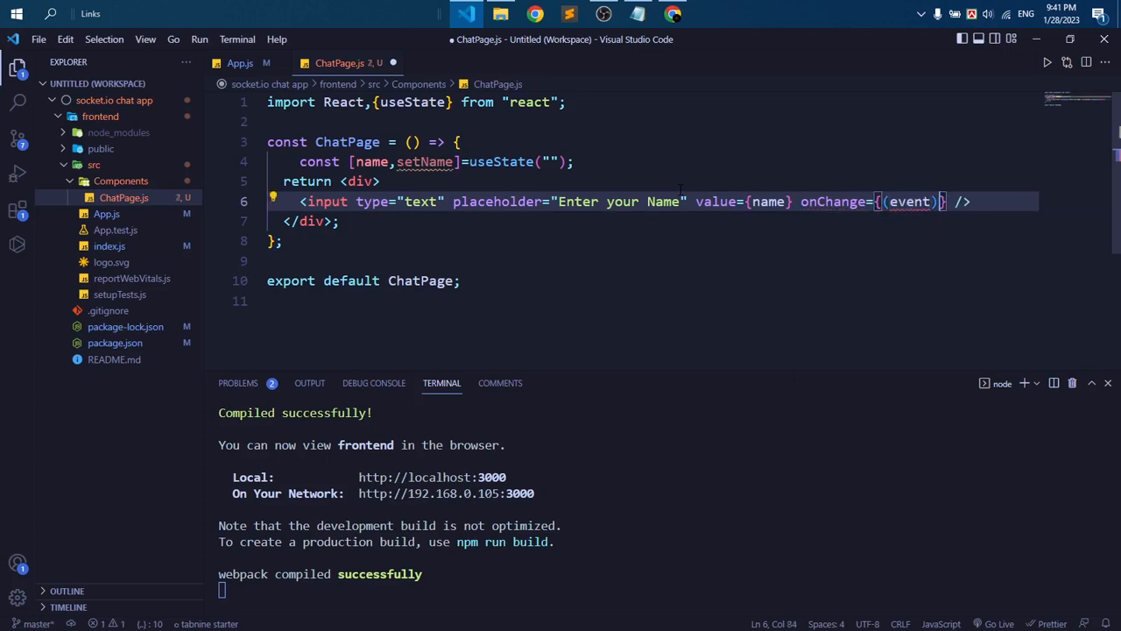
pyautogui.write('=>se')
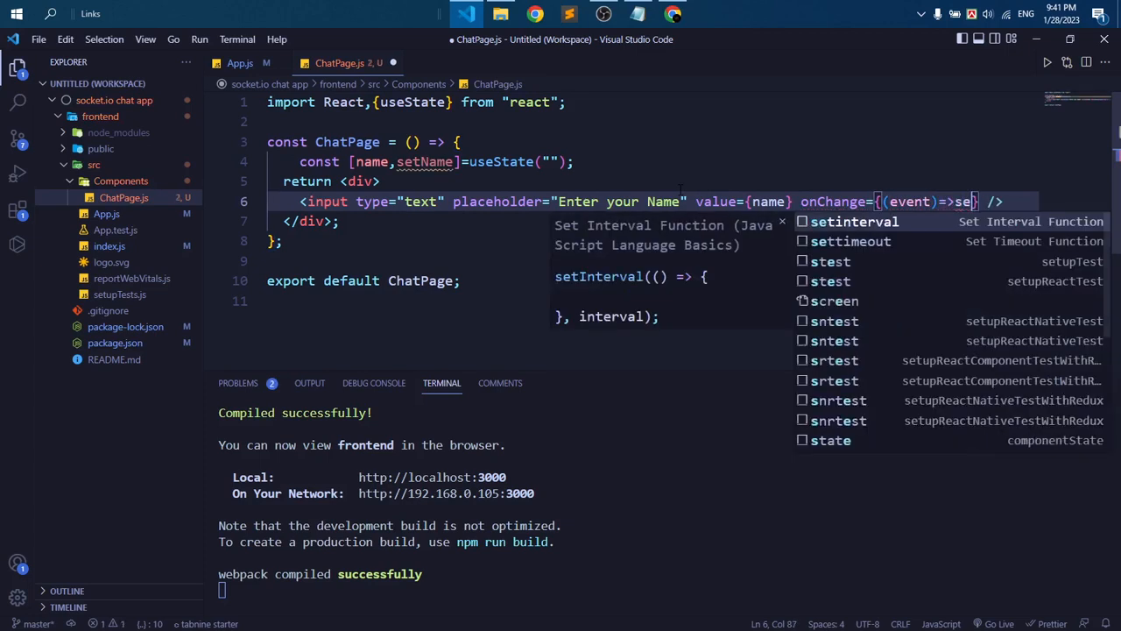
pyautogui.write('tName')
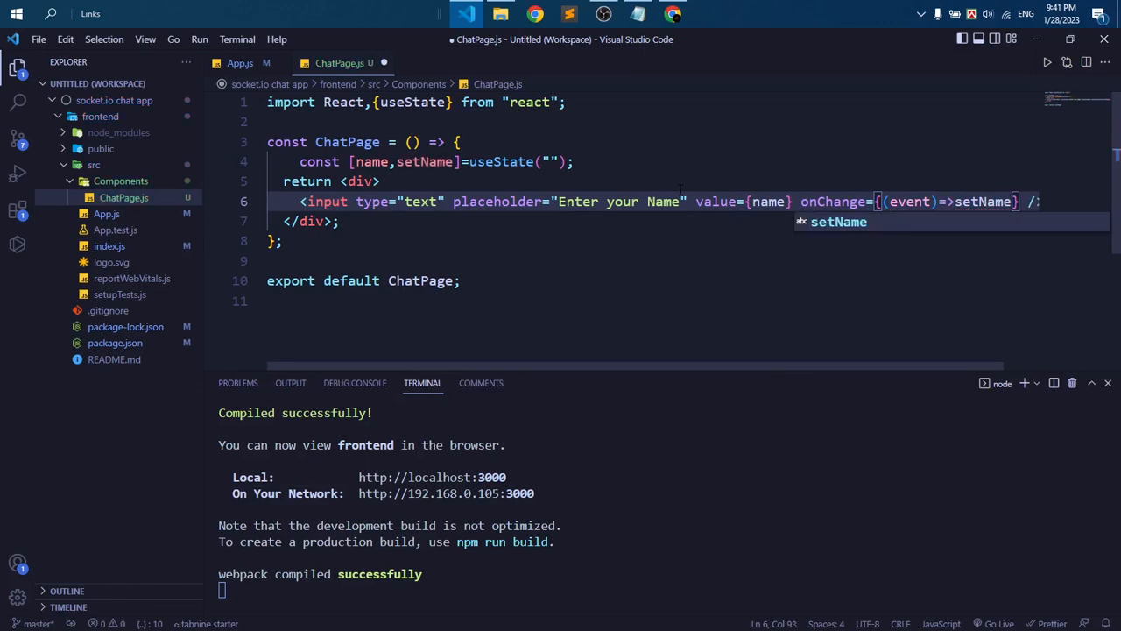
pyautogui.write('(event.')
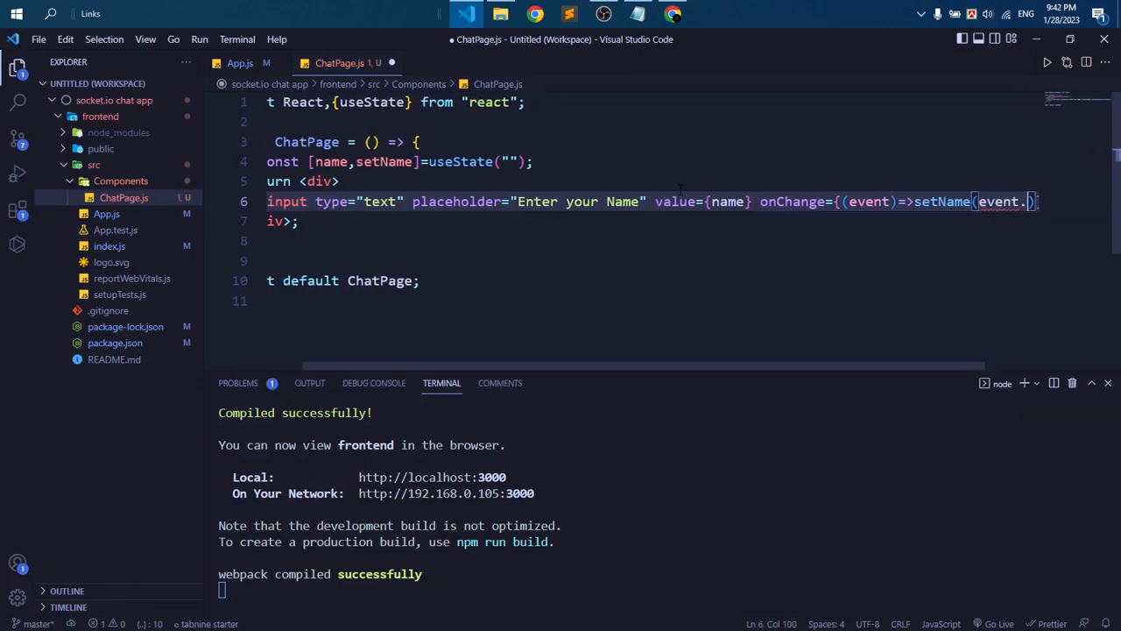
pyautogui.write('target.value')
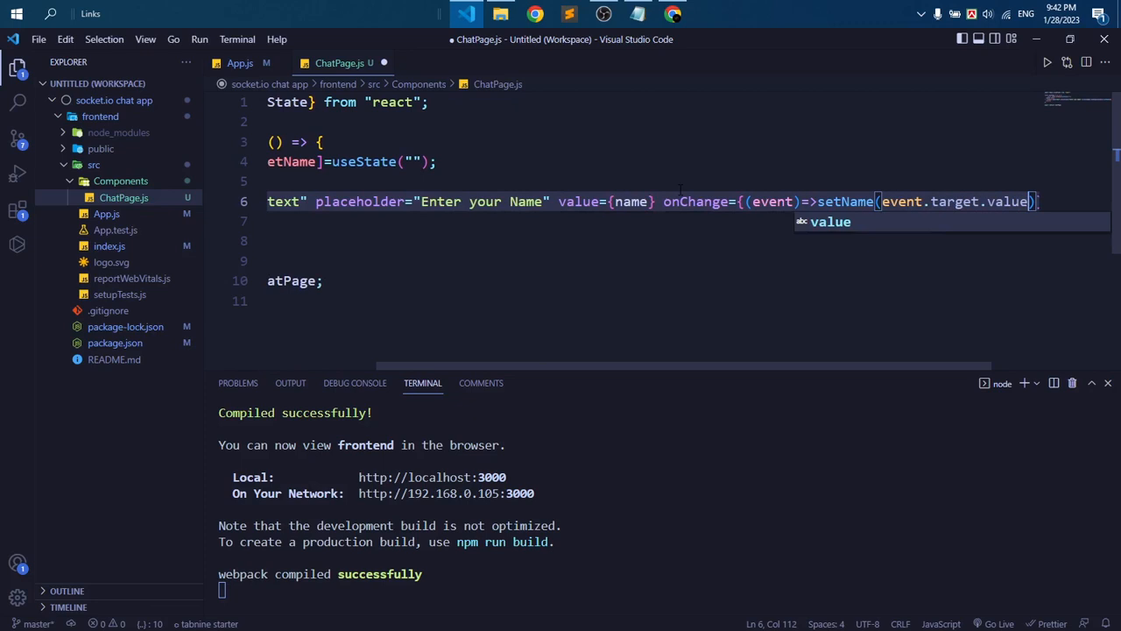
pyautogui.hscroll(-5, 681, 190)
# - Format and save ChatPage.js, then duplicate the input with placeholder Enter roomid
pyautogui.hotkey('ctrl', 'a')
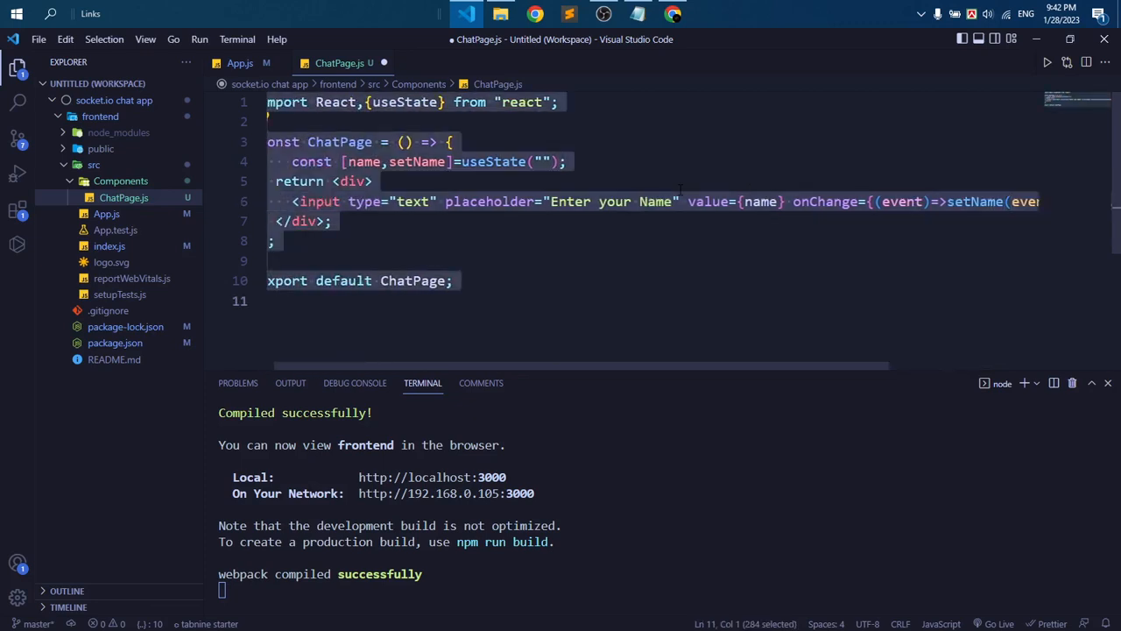
pyautogui.hotkey('ctrl', 's')
pyautogui.scroll(-2, 688, 251)
pyautogui.scroll(2, 687, 252)
pyautogui.moveTo(324, 286); pyautogui.dragTo(308, 187)
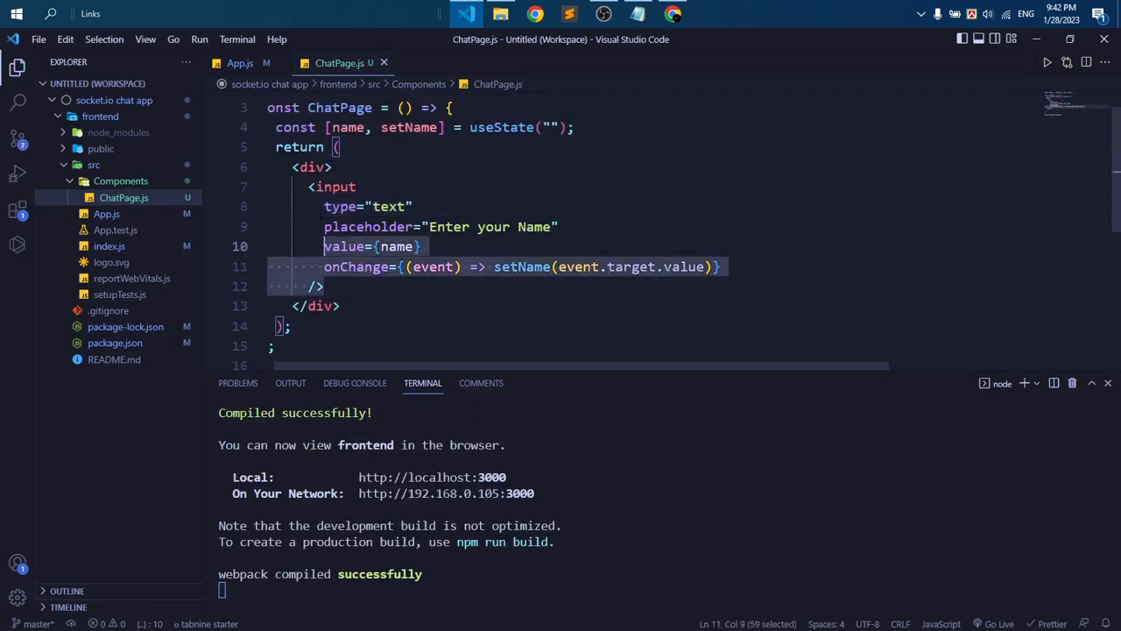
pyautogui.hotkey('shift', 'alt', 'Down')
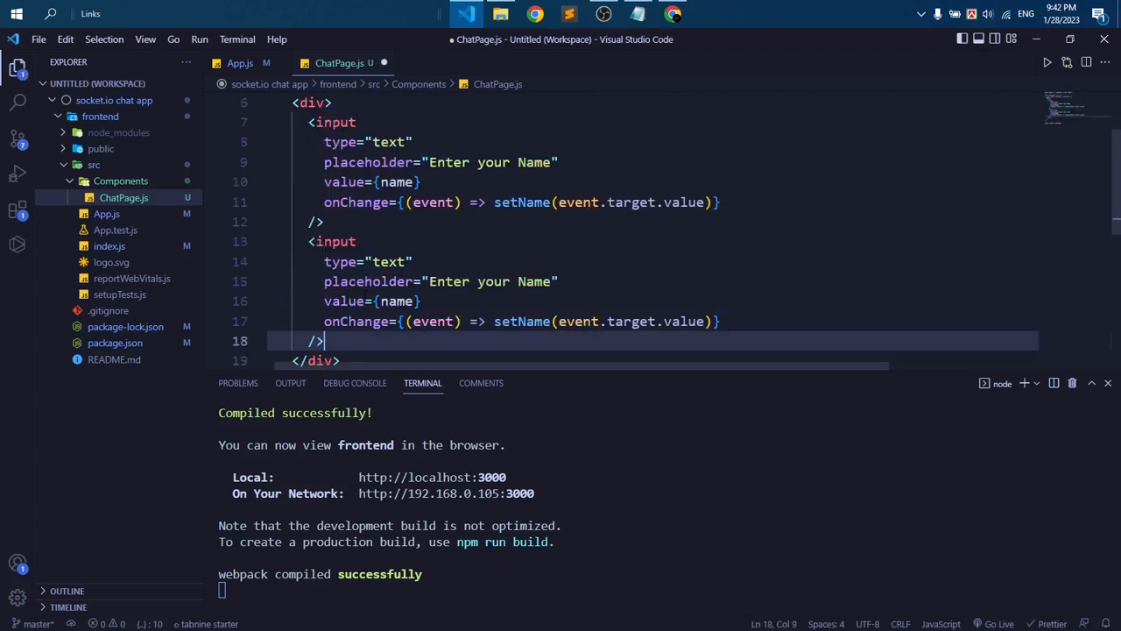
pyautogui.click(550, 281)
pyautogui.press('BackSpace')
pyautogui.press('BackSpace')
pyautogui.press('BackSpace')
pyautogui.write('ter room')
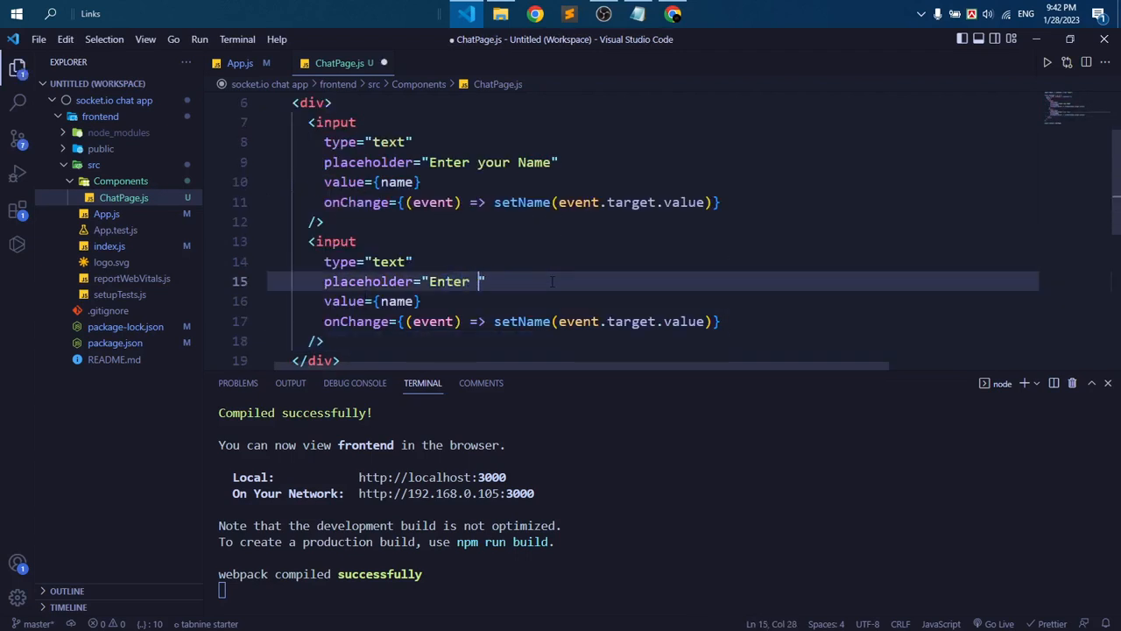
pyautogui.write('id')
pyautogui.doubleClick(396, 302)
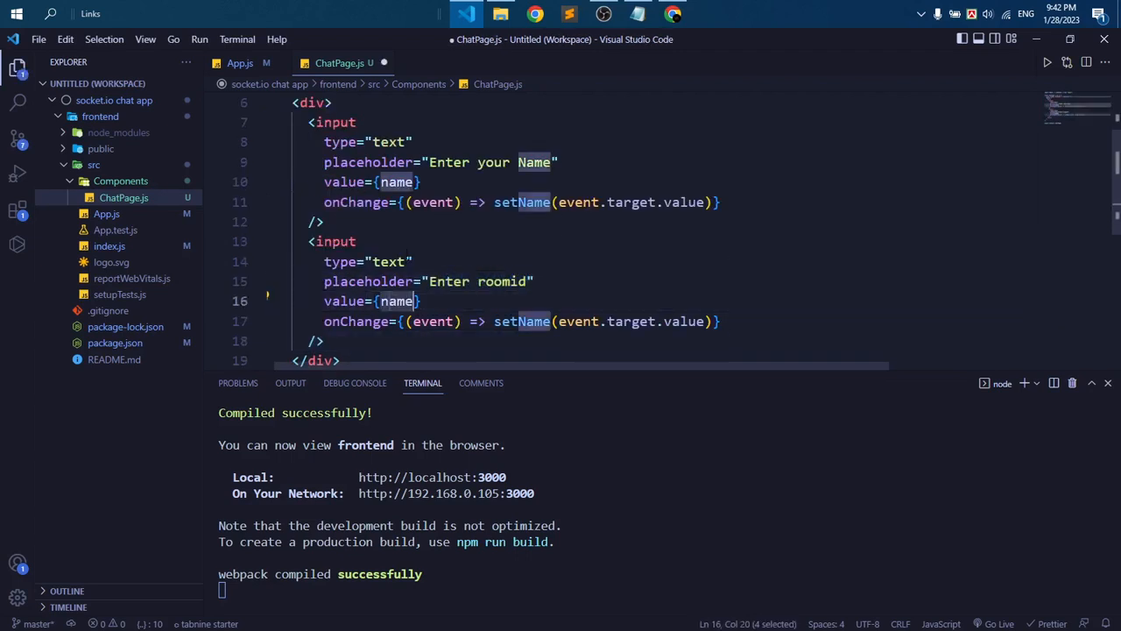
pyautogui.scroll(3, 526, 263)
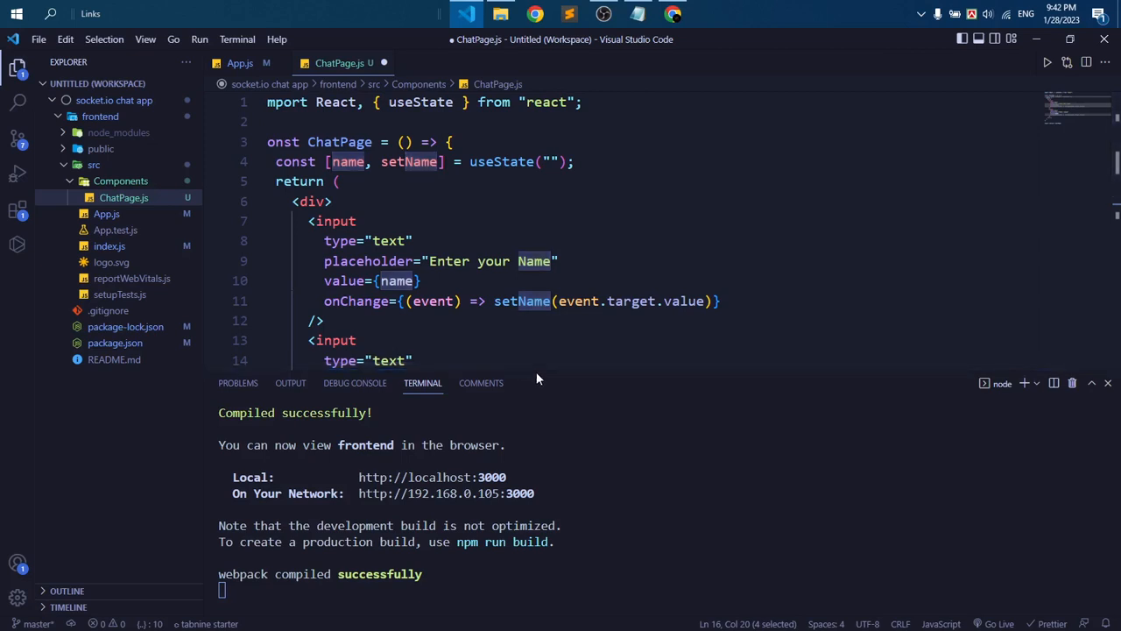
# - Duplicate the name state line and start renaming it to roomid
pyautogui.moveTo(534, 372); pyautogui.dragTo(534, 489)
pyautogui.click(608, 163)
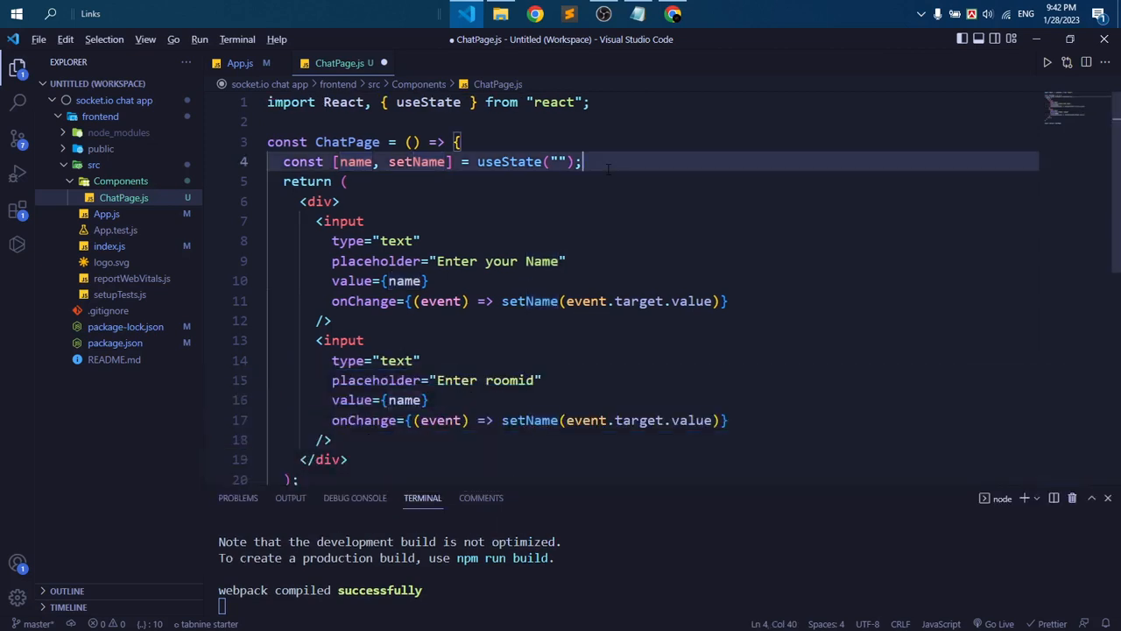
pyautogui.hotkey('shift', 'alt', 'Down')
pyautogui.doubleClick(355, 182)
pyautogui.write('roomid')
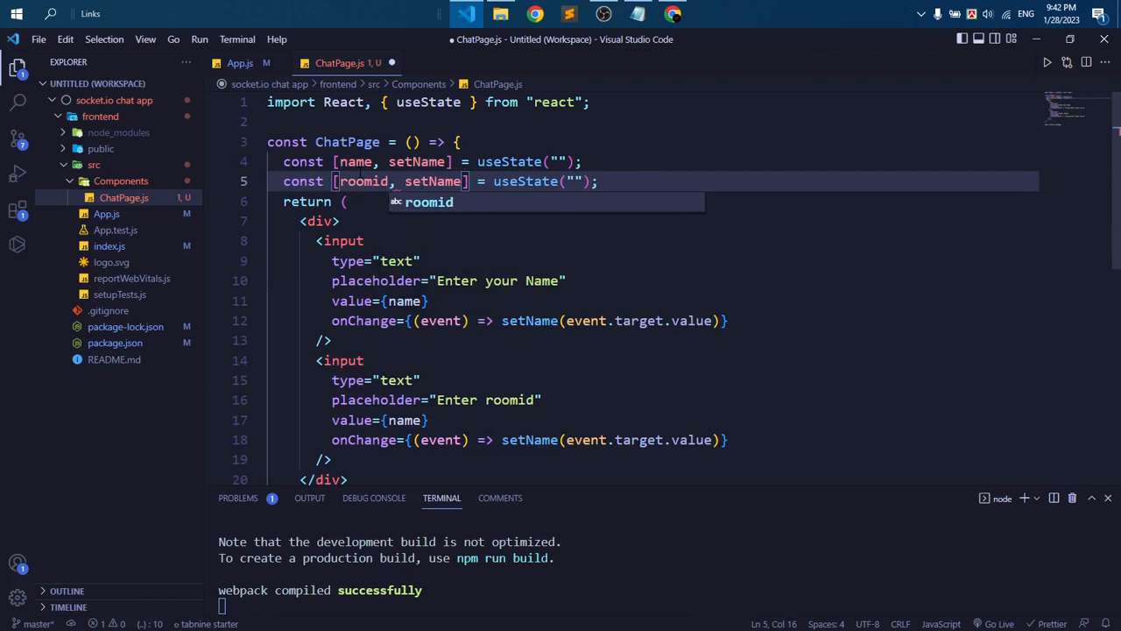
# - Finish the roomid/setRoomid state and add a message/setMessage state line
pyautogui.doubleClick(417, 181)
pyautogui.write('setRoomid')
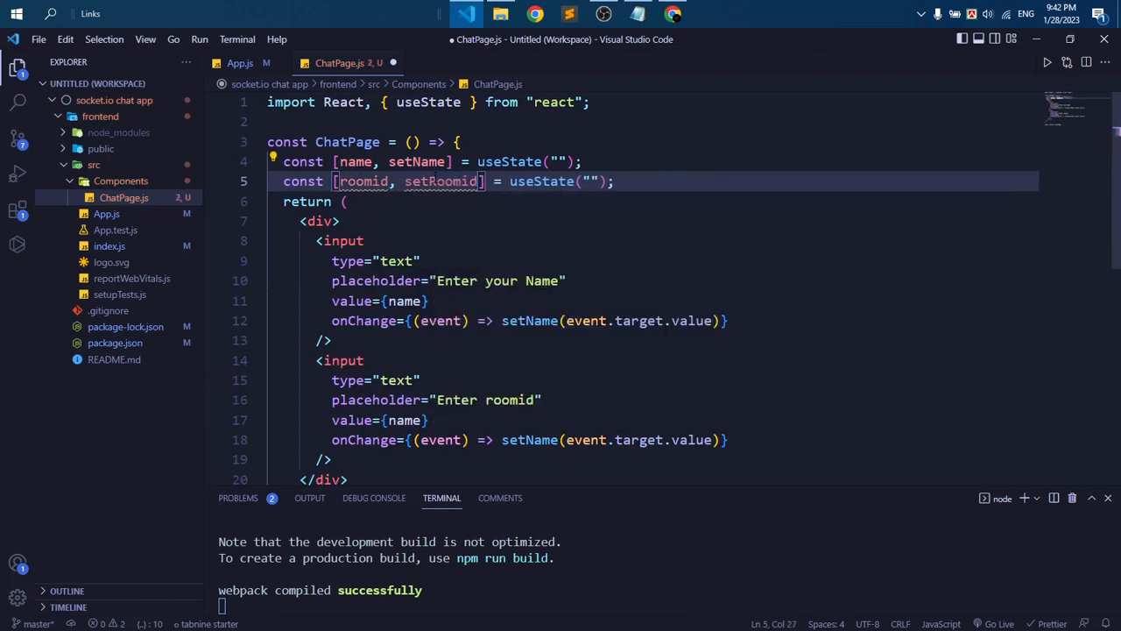
pyautogui.press('End')
pyautogui.hotkey('shift', 'alt', 'Down')
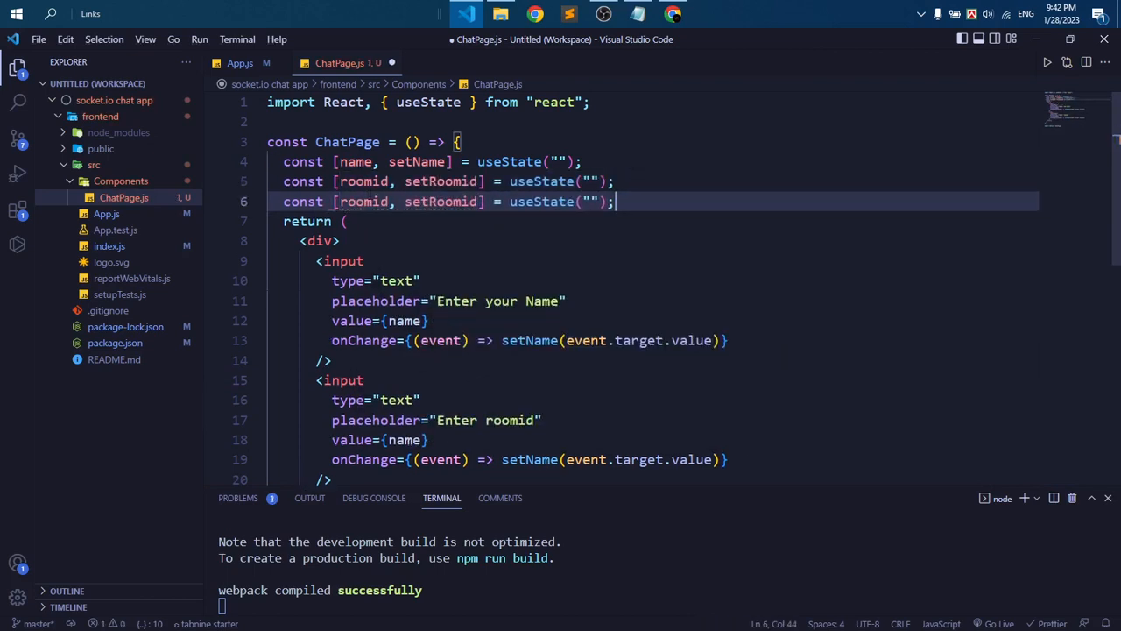
pyautogui.doubleClick(362, 202)
pyautogui.write('message')
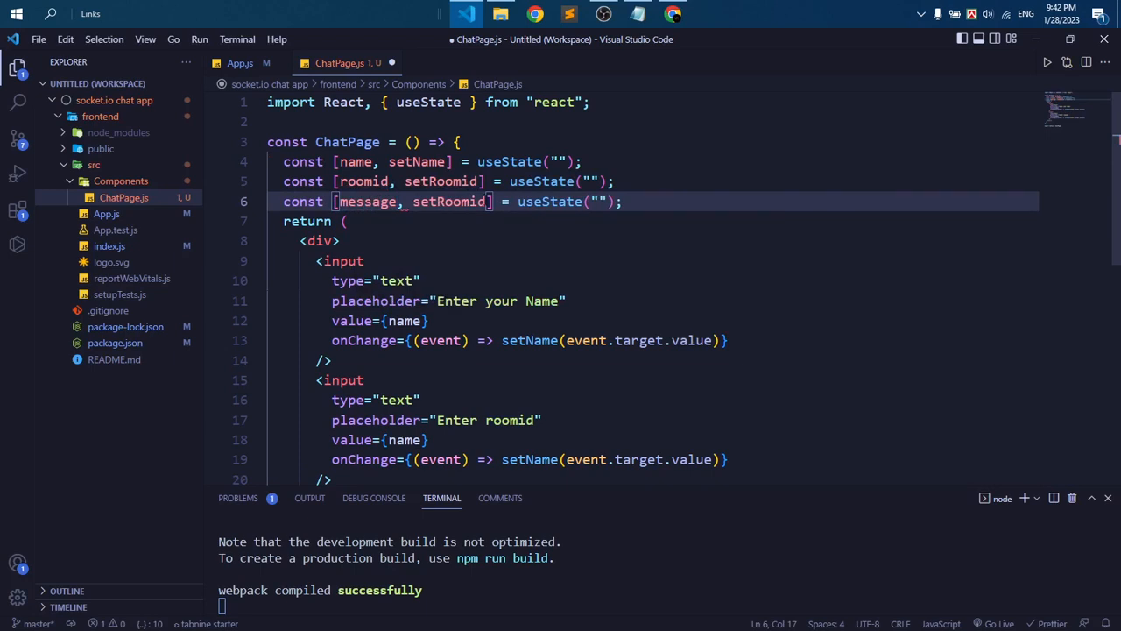
pyautogui.doubleClick(448, 201)
pyautogui.write('setMessage')
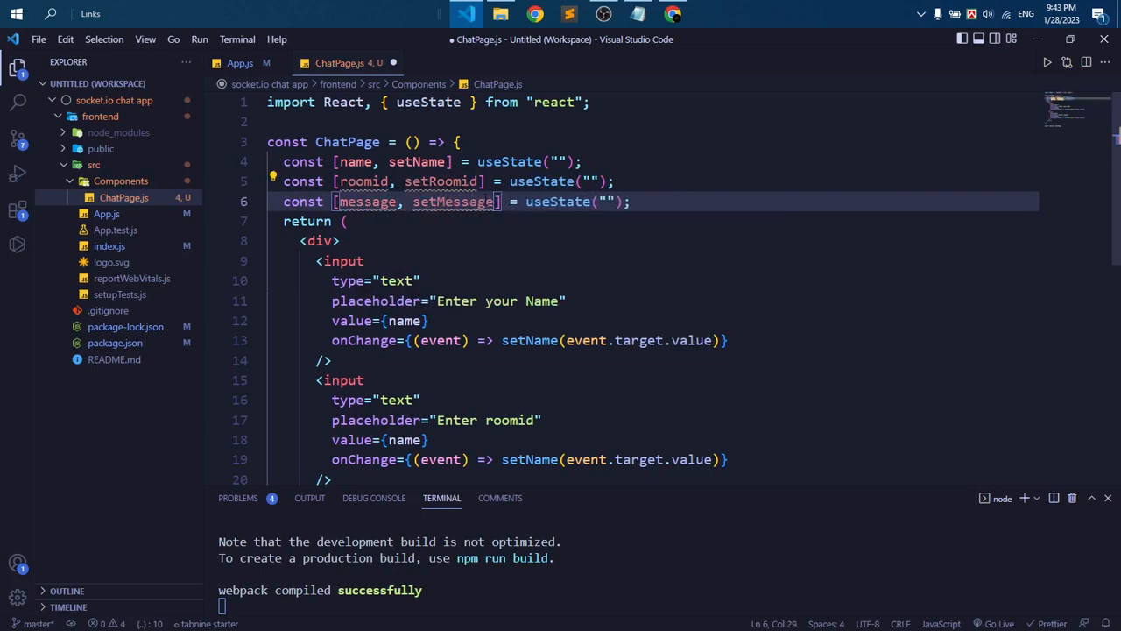
pyautogui.scroll(-3, 560, 290)
pyautogui.scroll(-2, 560, 289)
# - Bind the second input to value={roomid} and onChange calling setRoomid
pyautogui.click(386, 298)
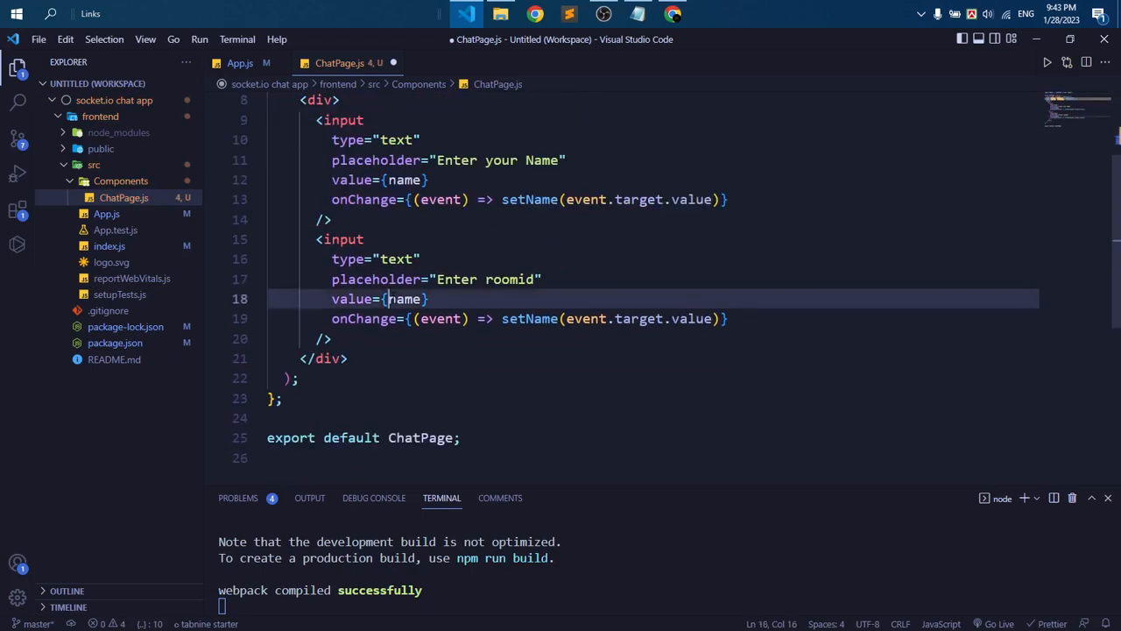
pyautogui.doubleClick(403, 299)
pyautogui.write('roomid')
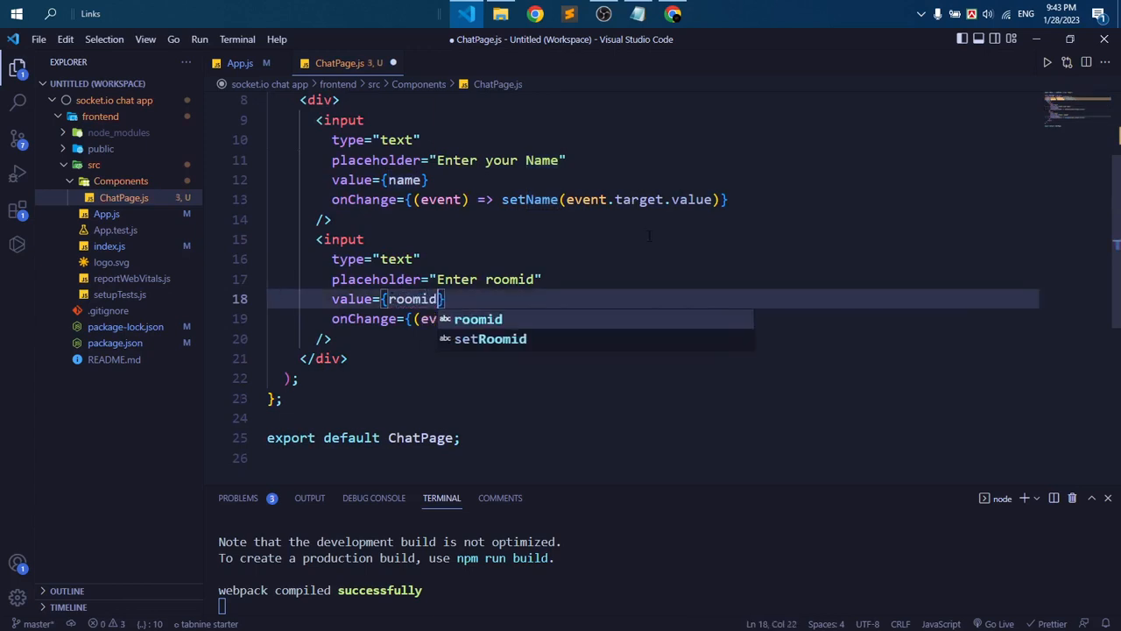
pyautogui.press('Escape')
pyautogui.doubleClick(529, 319)
pyautogui.write('setRoo(event.target.value')
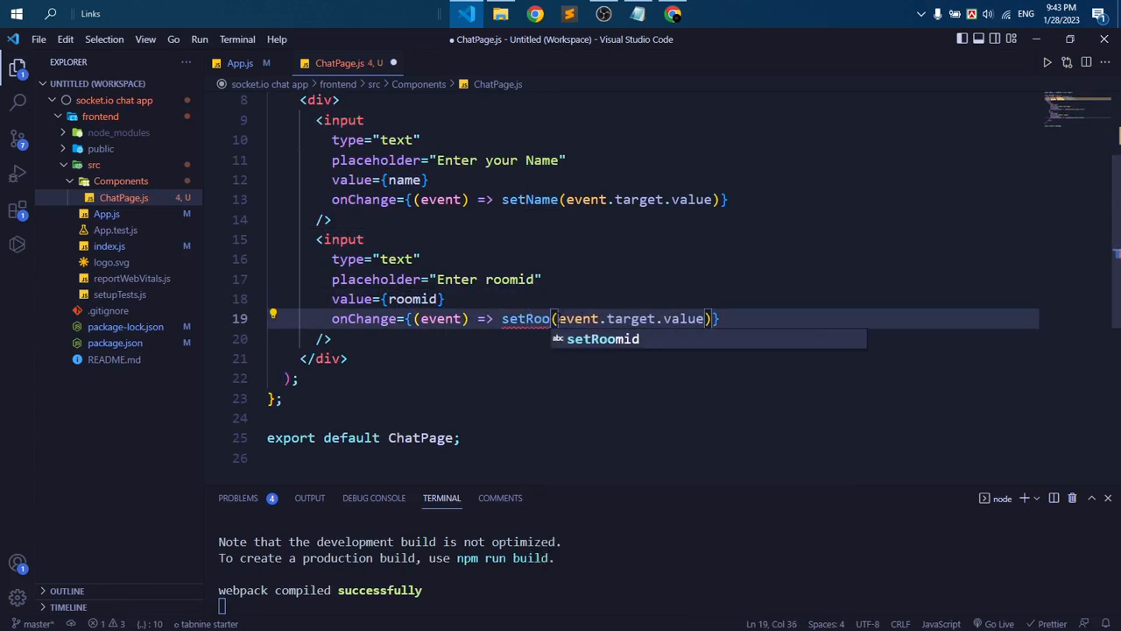
pyautogui.press('Tab')
pyautogui.scroll(-2, 561, 289)
# - Write <button>Join Room</button> and move it inside the wrapper div before its closing tag
pyautogui.click(351, 295)
pyautogui.press('Return')
pyautogui.write('<')
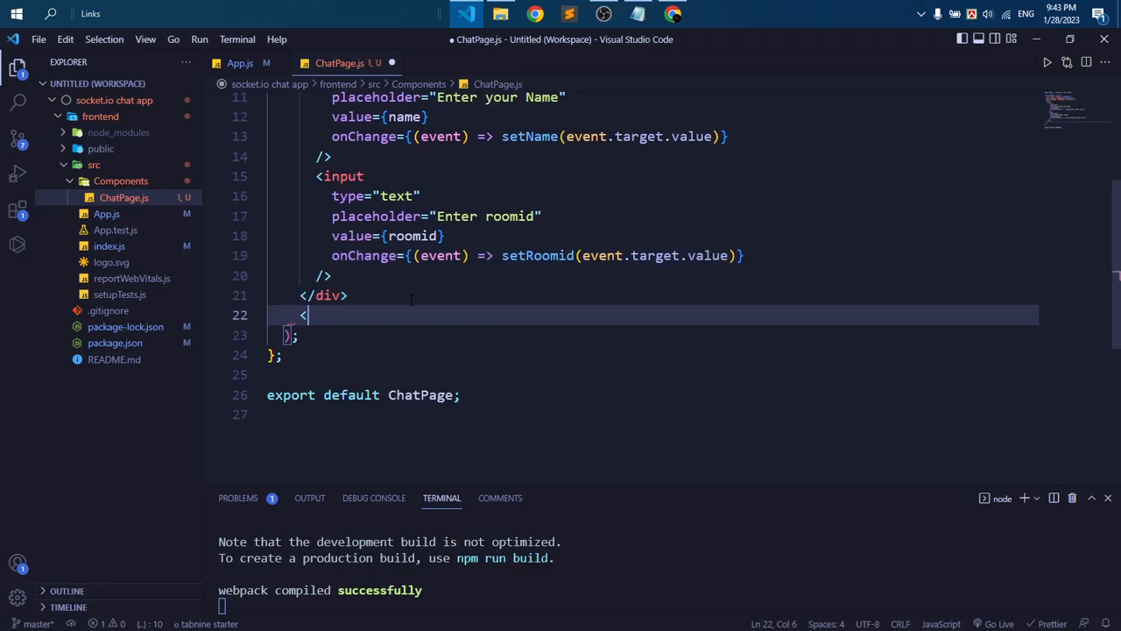
pyautogui.write('button')
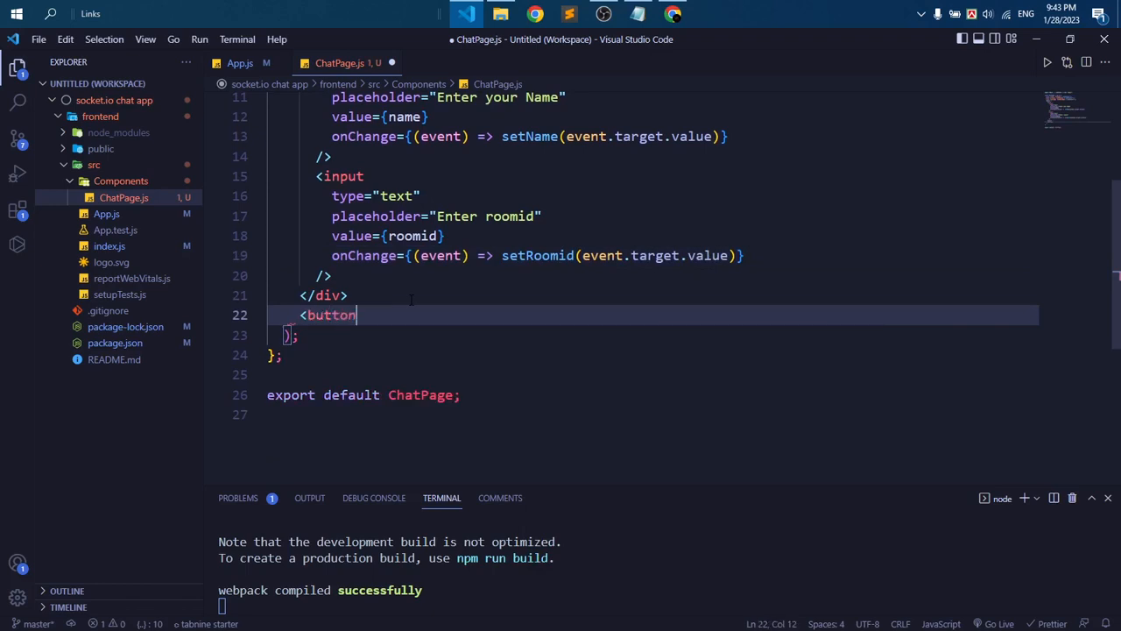
pyautogui.write('></button>')
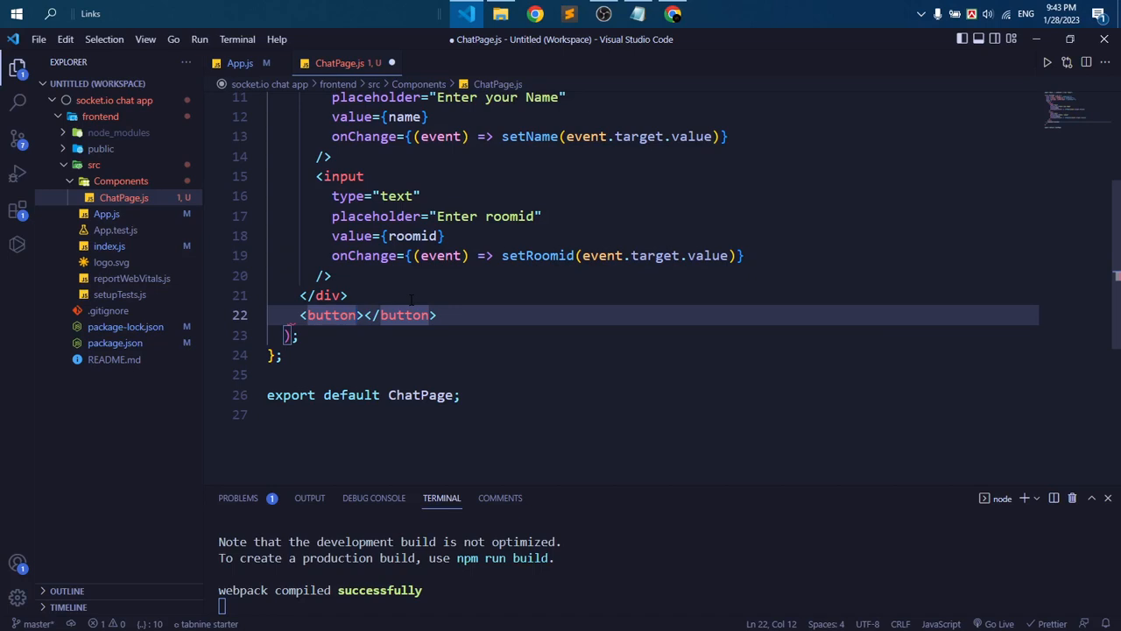
pyautogui.press('Right')
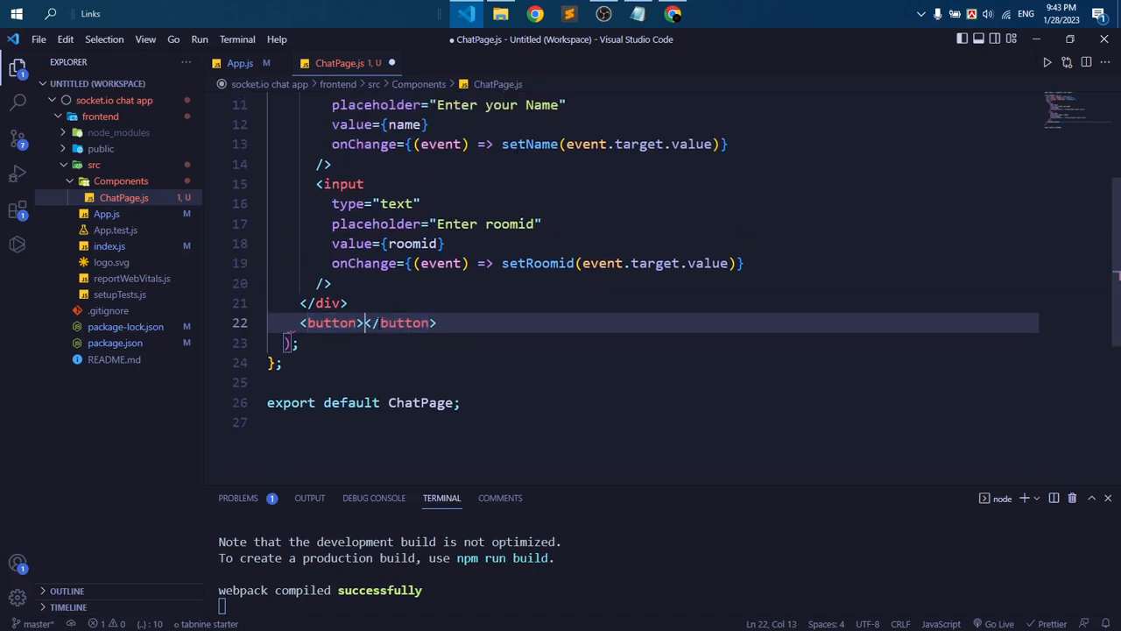
pyautogui.write('Join Room')
pyautogui.press('Escape')
pyautogui.press('Up')
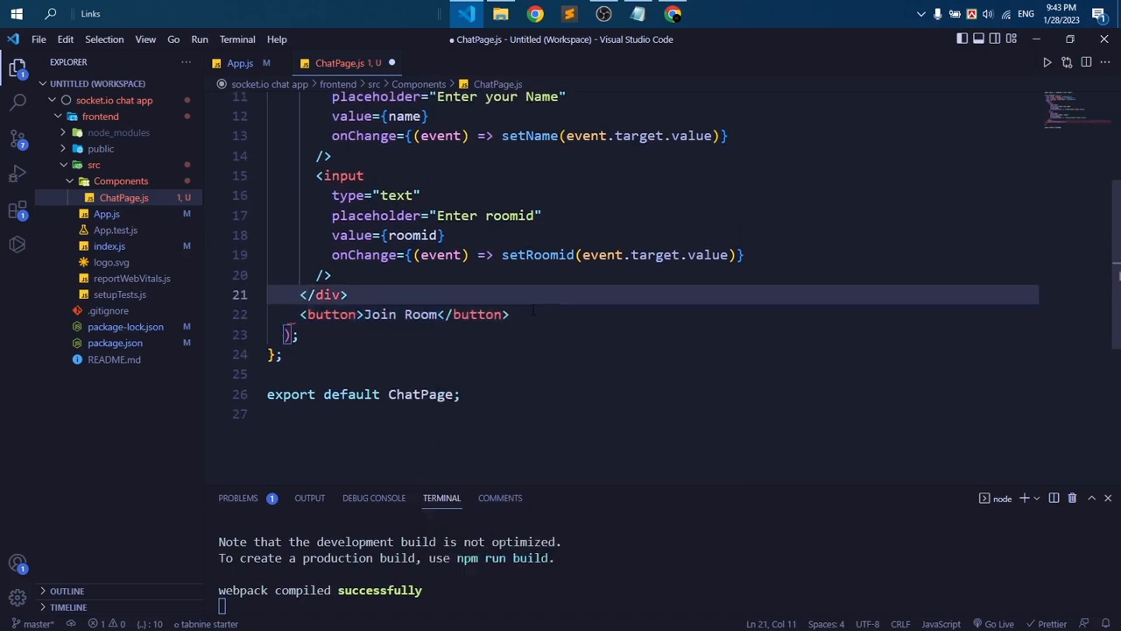
pyautogui.scroll(3, 561, 262)
pyautogui.hotkey('shift', 'Down')
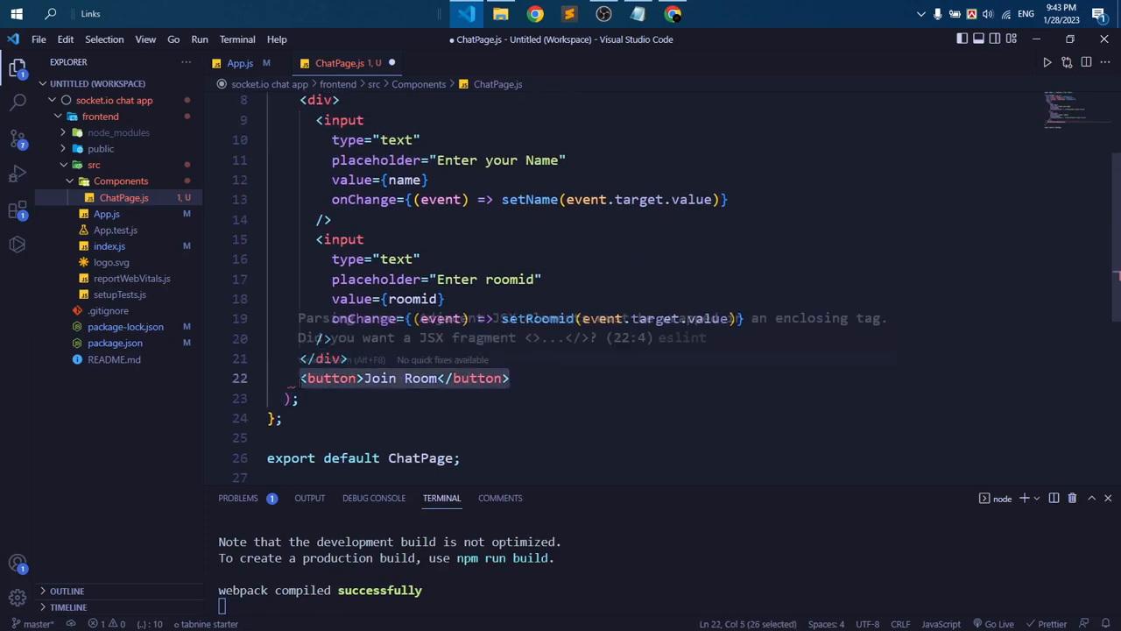
pyautogui.hotkey('ctrl', 'x')
pyautogui.press('Up')
pyautogui.press('Up')
pyautogui.press('Return')
pyautogui.hotkey('ctrl', 'v')
# - Add an empty nested <div> after the Join Room button for the message box
pyautogui.press('Return')
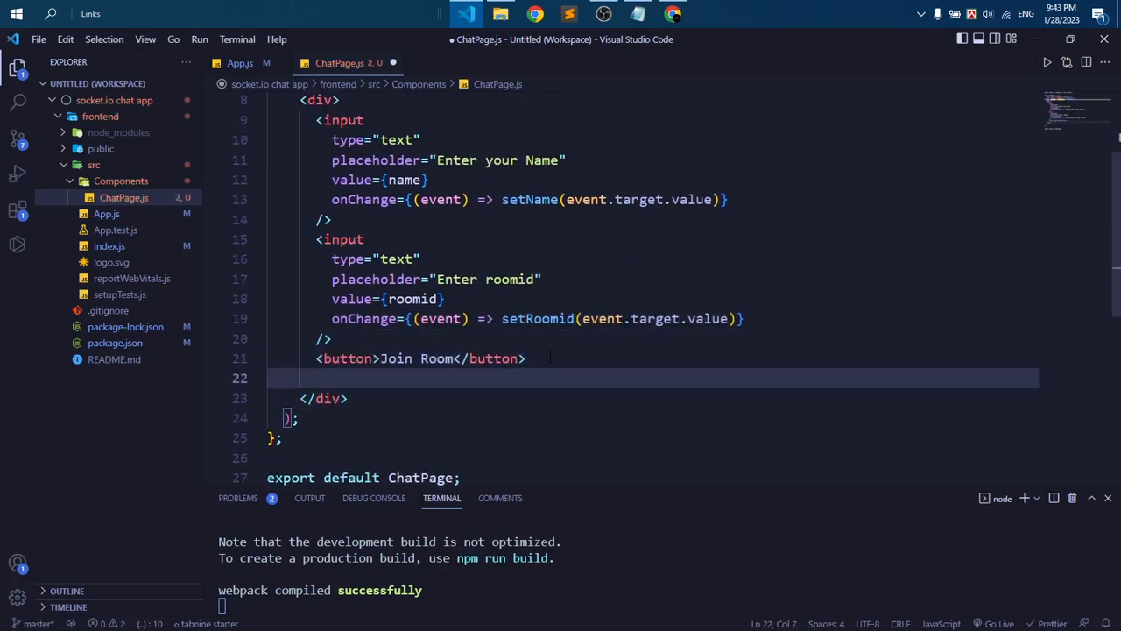
pyautogui.write('<div>')
pyautogui.press('Return')
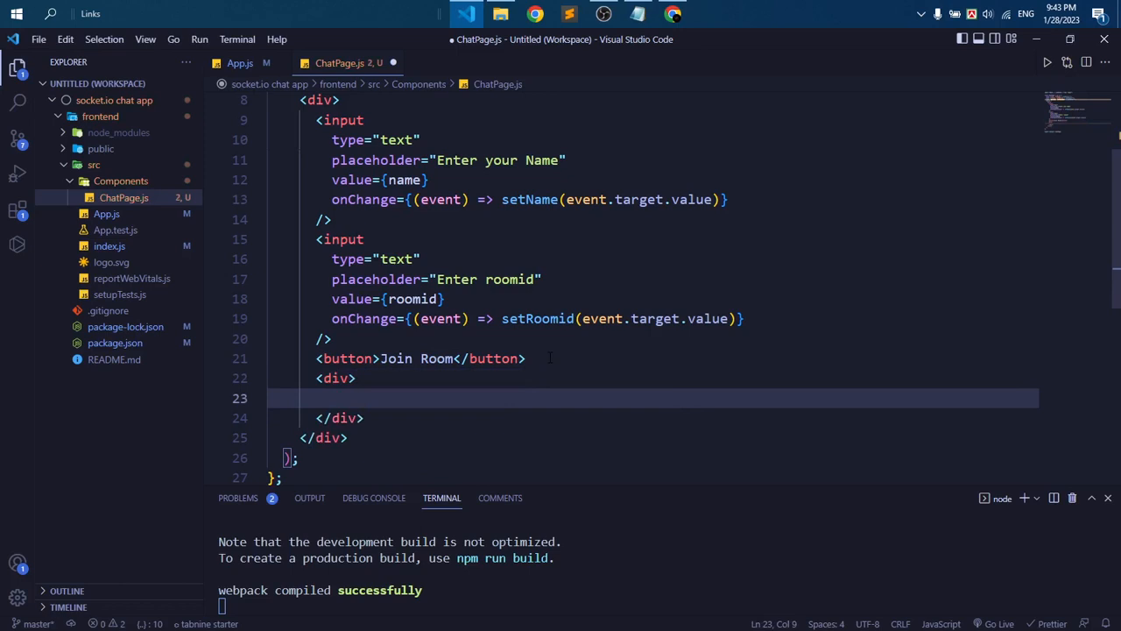
pyautogui.scroll(5, 549, 357)
pyautogui.moveTo(333, 340); pyautogui.dragTo(316, 240)
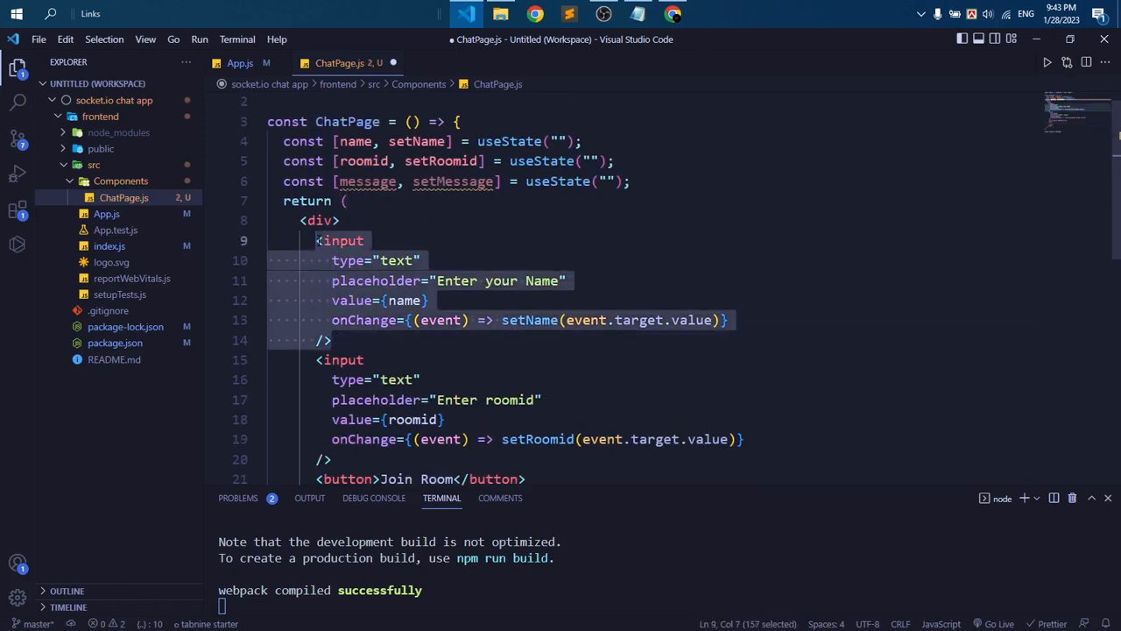
# - Copy the name input into the nested div and rebind it to message and setMessage
pyautogui.hotkey('ctrl', 'c')
pyautogui.scroll(-5, 549, 350)
pyautogui.click(354, 361)
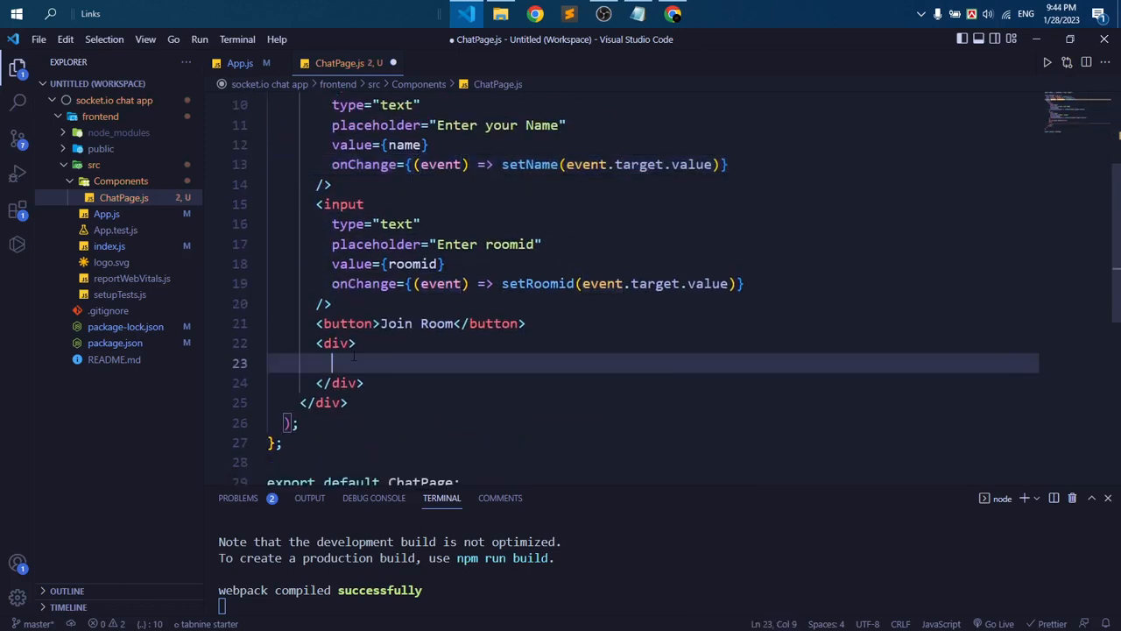
pyautogui.hotkey('ctrl', 'v')
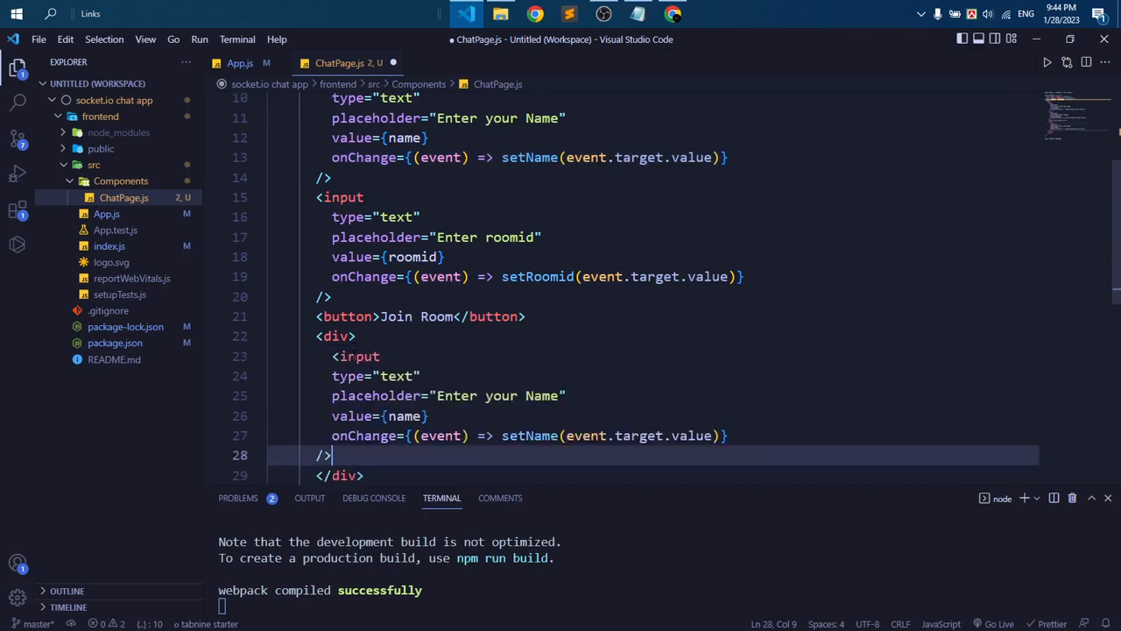
pyautogui.doubleClick(412, 329)
pyautogui.write('message')
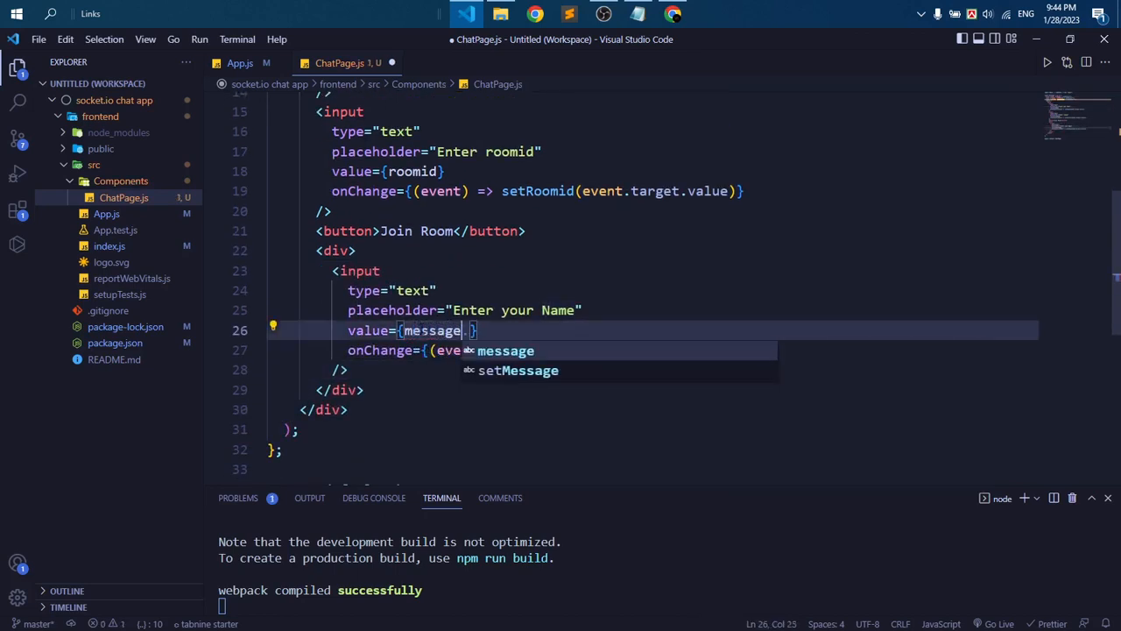
pyautogui.doubleClick(545, 350)
pyautogui.write('setMe')
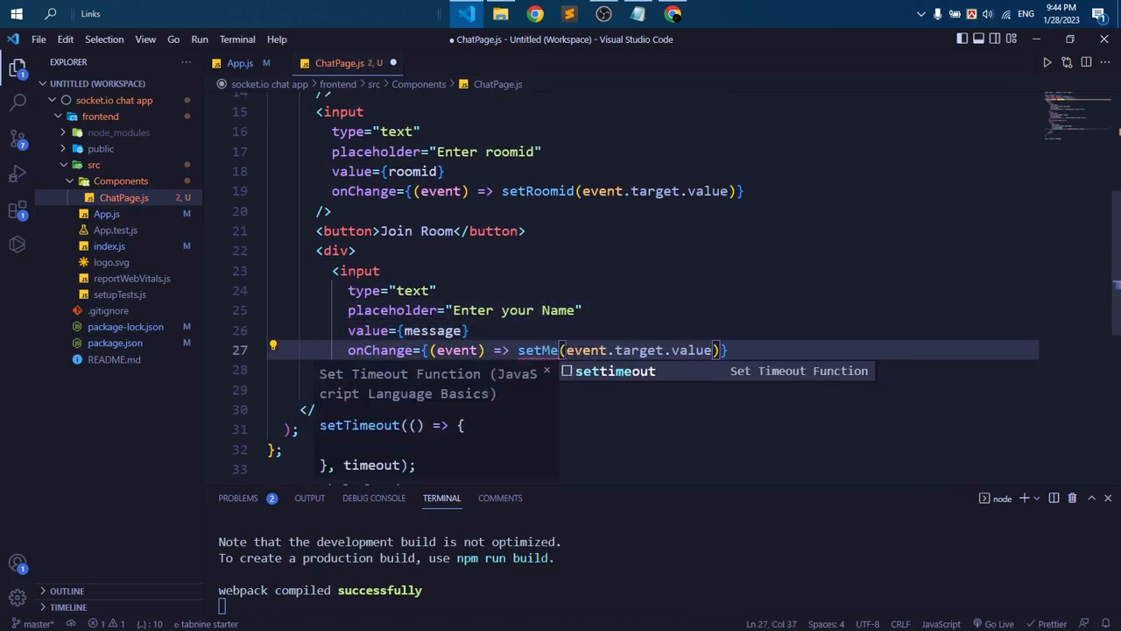
pyautogui.write('ssage')
pyautogui.scroll(-1, 565, 350)
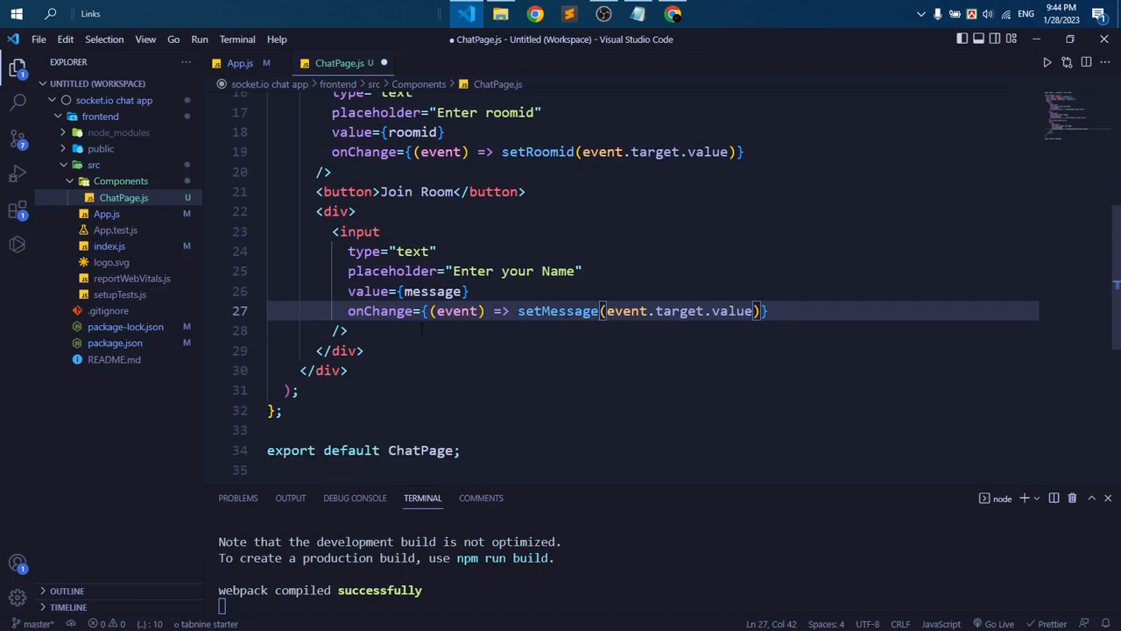
# - Add <button>Send</button> after the message input, save, and check the page in Chrome
pyautogui.click(359, 331)
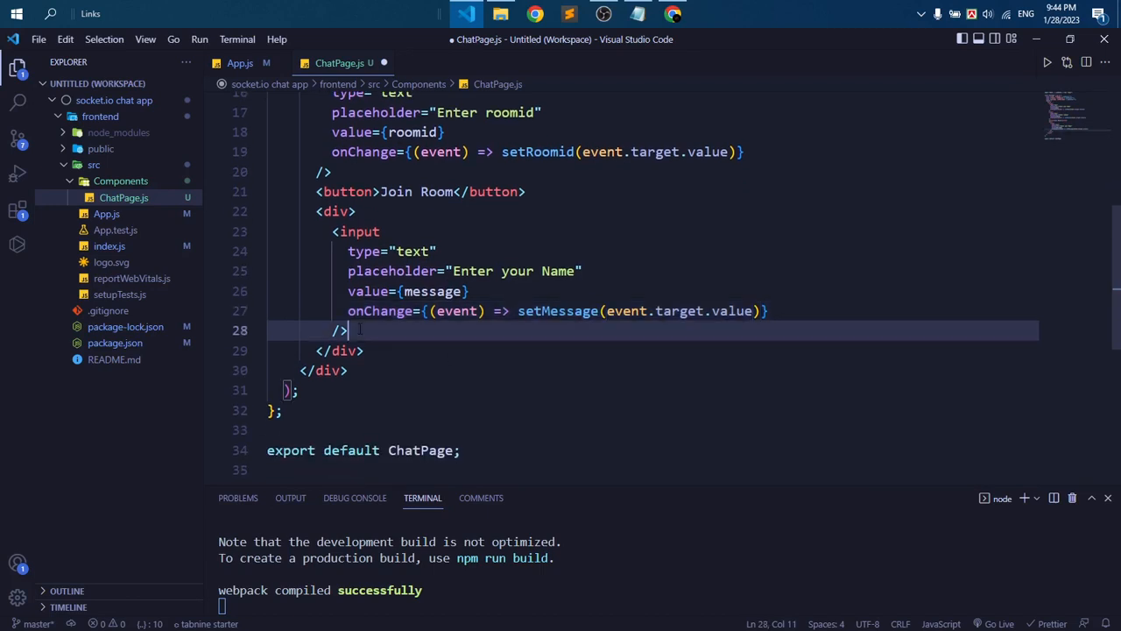
pyautogui.press('Return')
pyautogui.write('<button')
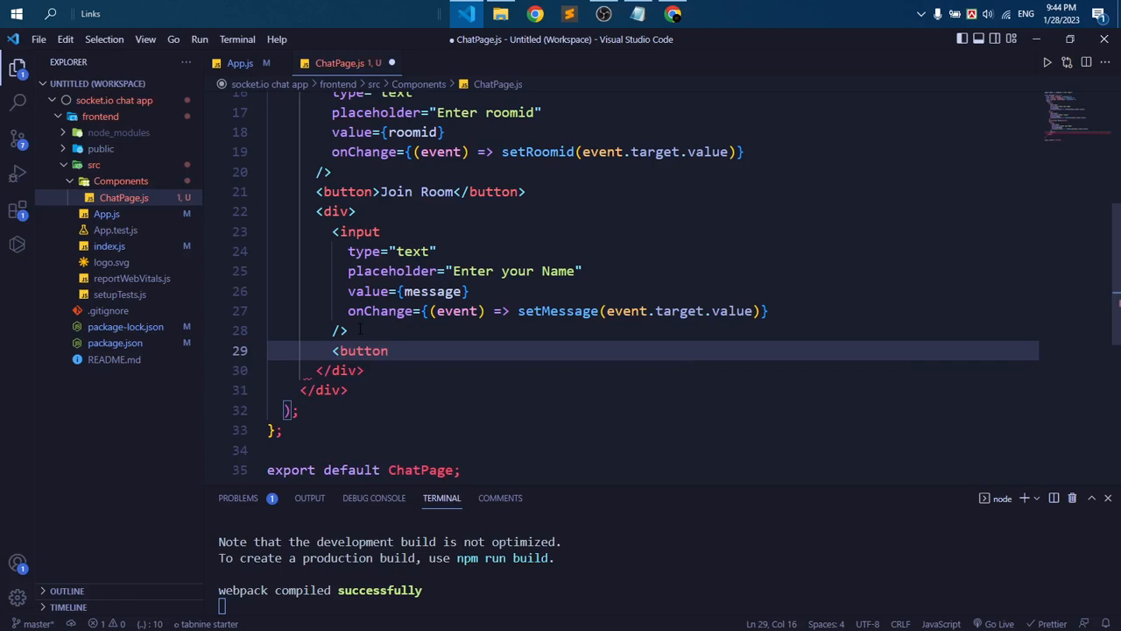
pyautogui.write('>S')
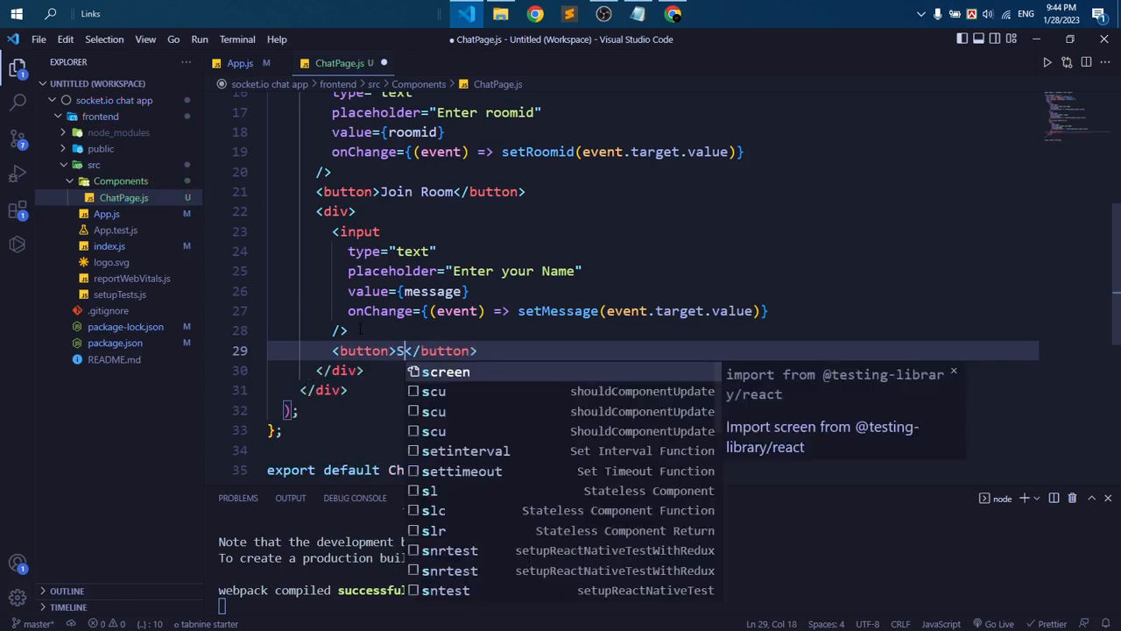
pyautogui.write('end')
pyautogui.press('Left')
pyautogui.press('Left')
pyautogui.press('Left')
pyautogui.write('on')
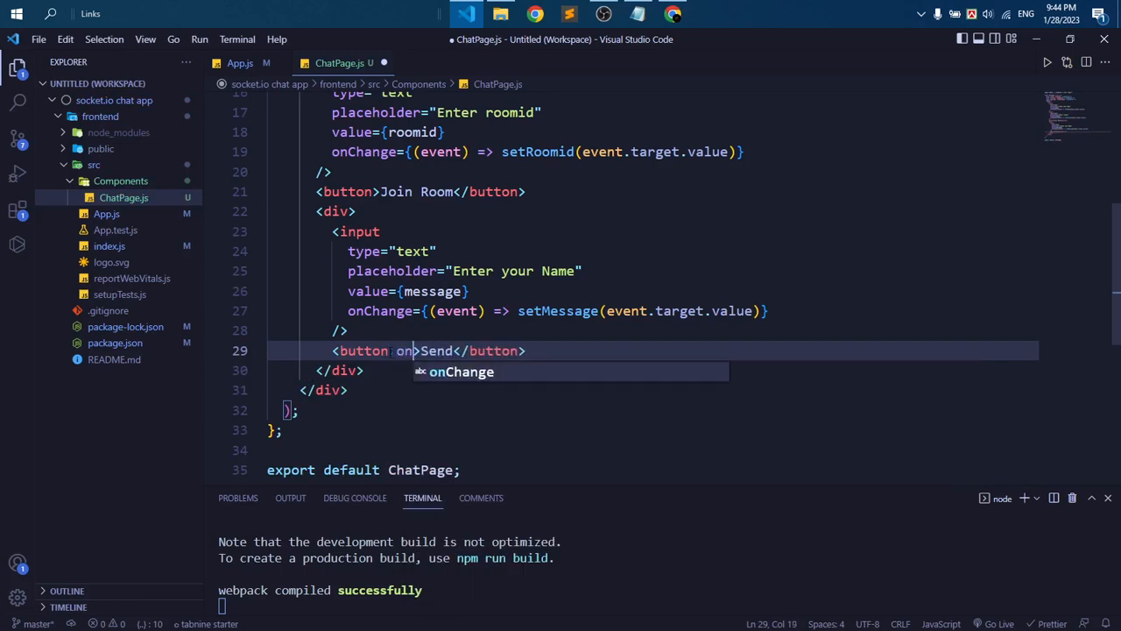
pyautogui.press('BackSpace')
pyautogui.press('BackSpace')
pyautogui.press('BackSpace')
pyautogui.hotkey('ctrl', 's')
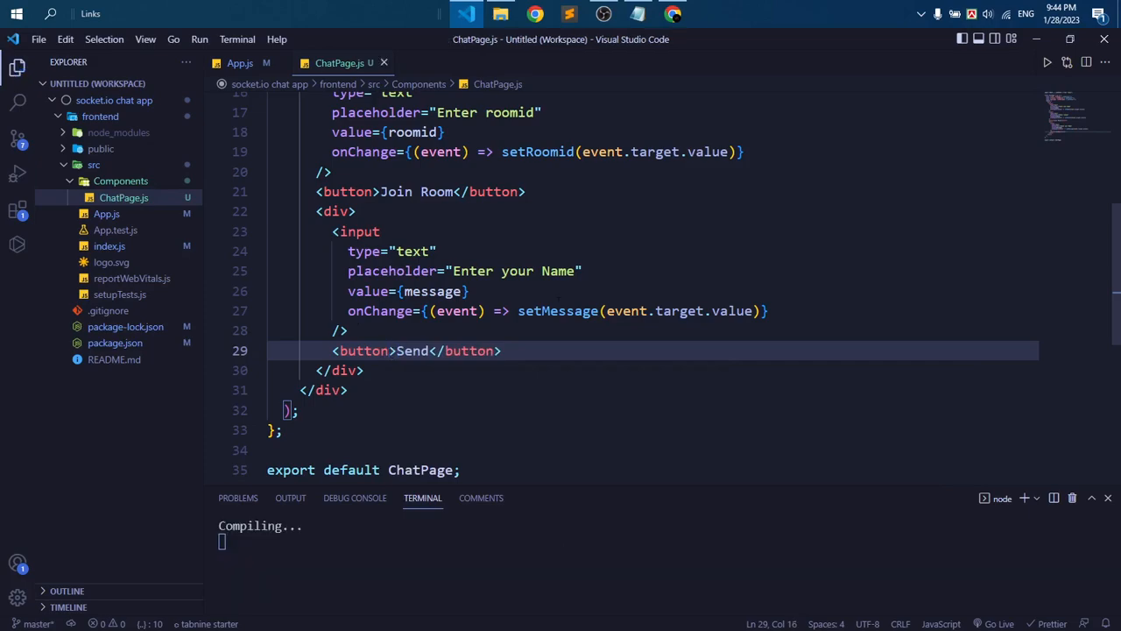
pyautogui.click(673, 14)
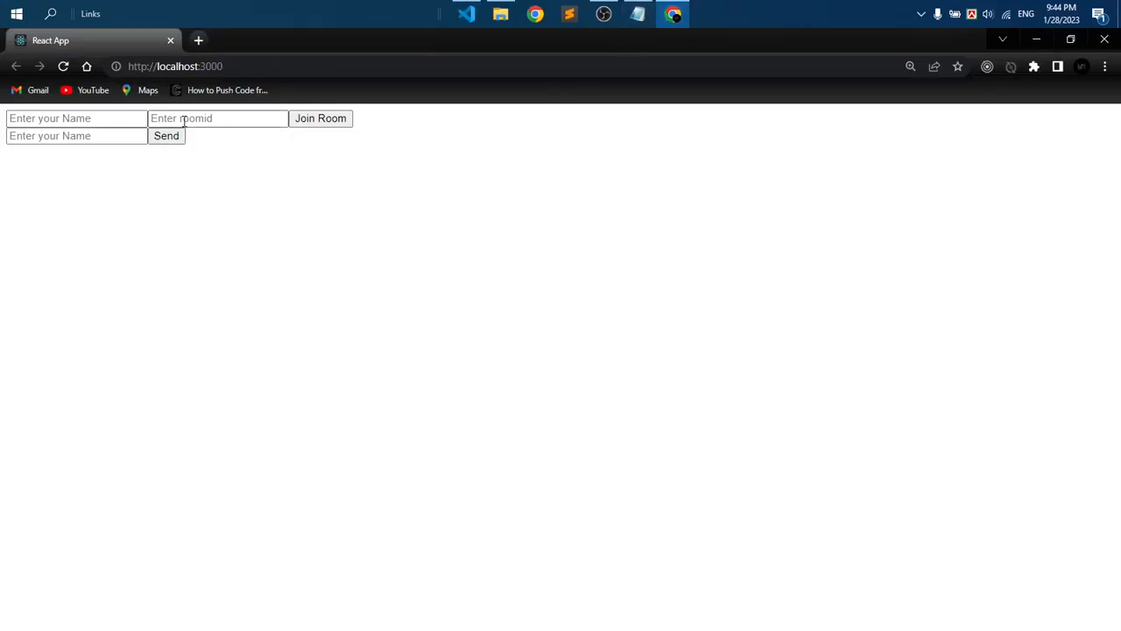
pyautogui.click(466, 14)
pyautogui.scroll(1, 613, 306)
# - Style the message div with width 400px, height 600px and border 1px solid black, then save
pyautogui.click(350, 264)
pyautogui.write('style')
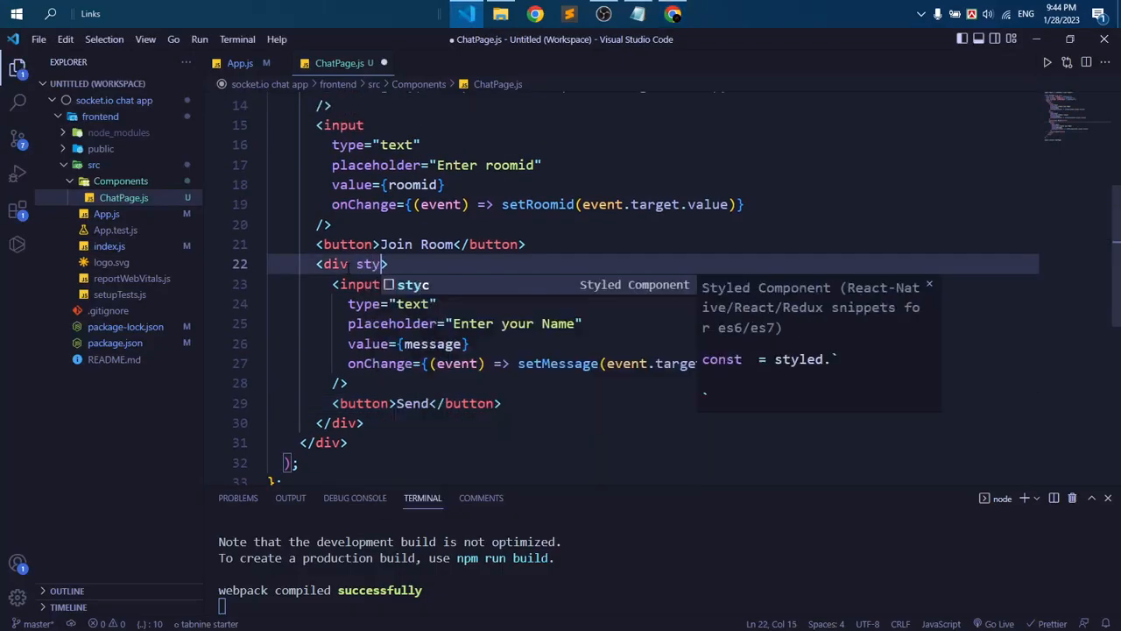
pyautogui.write(':{{')
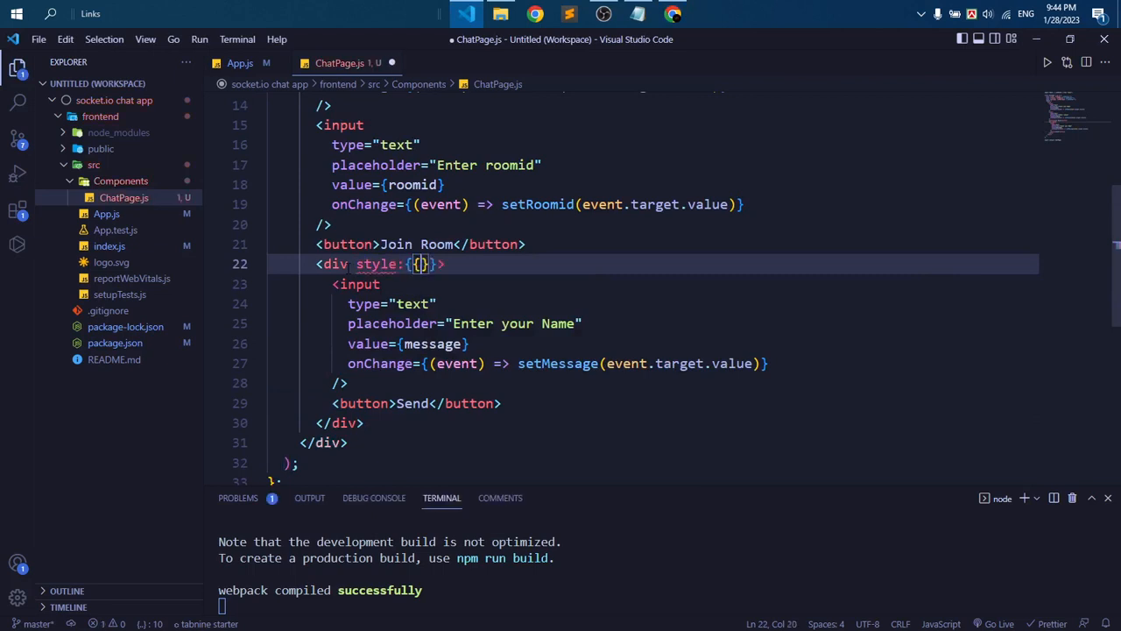
pyautogui.press('BackSpace')
pyautogui.press('BackSpace')
pyautogui.press('BackSpace')
pyautogui.write('={{witdth:"')
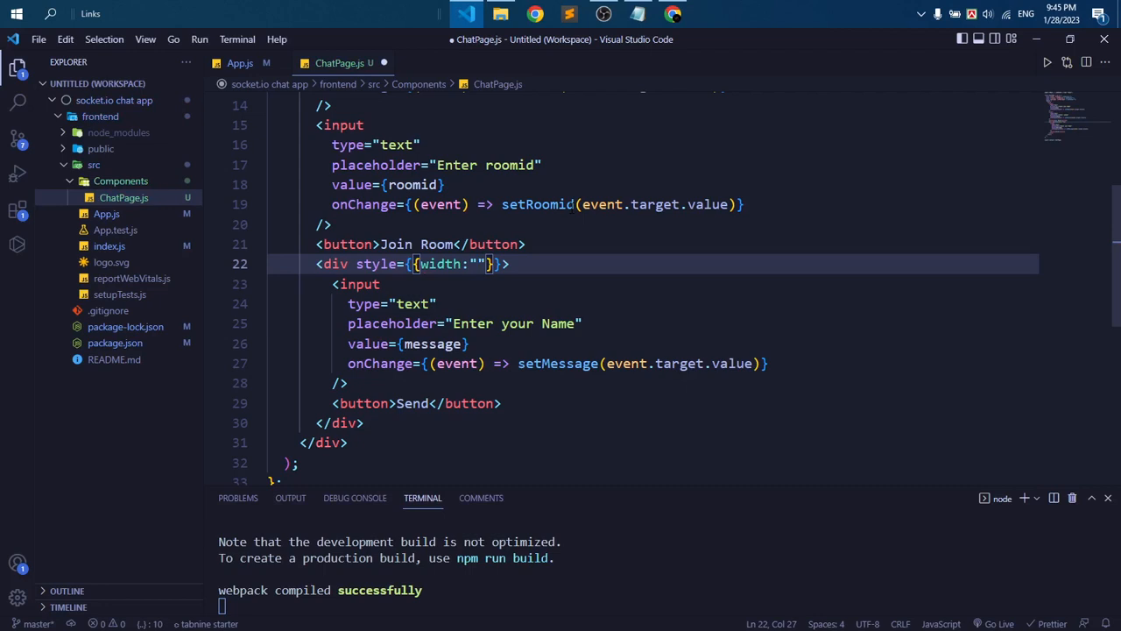
pyautogui.write('400px"')
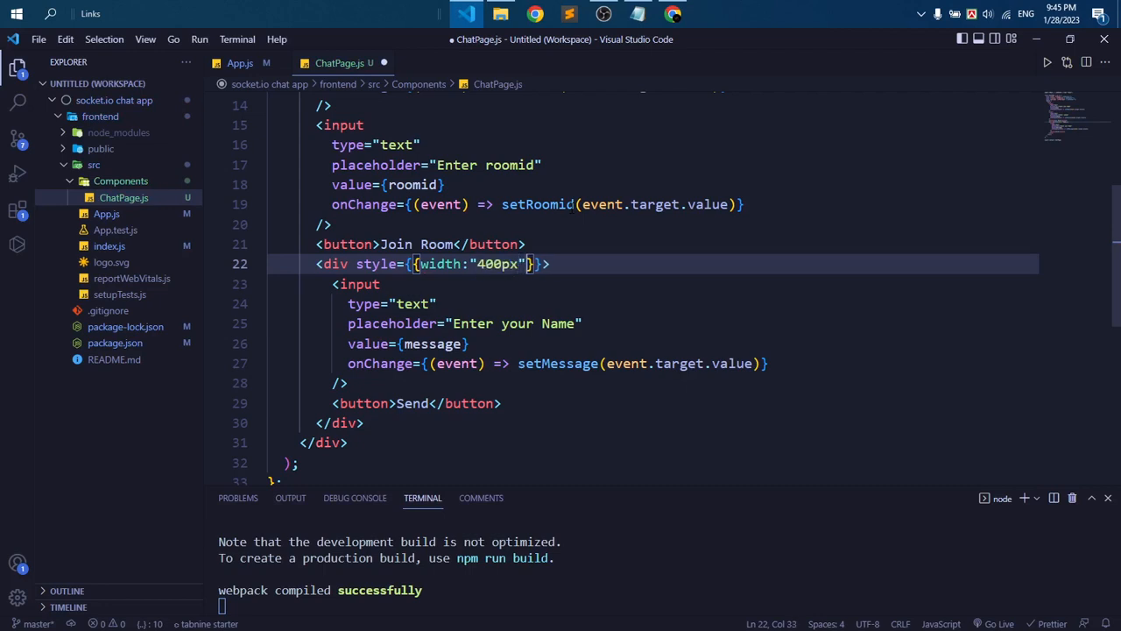
pyautogui.write(',height:"')
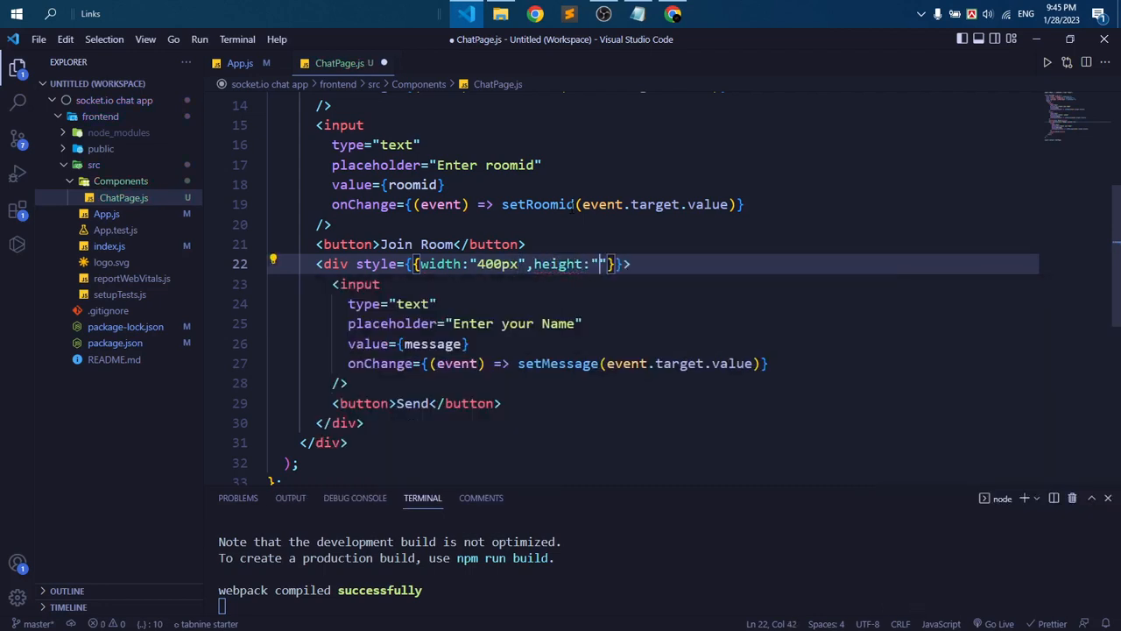
pyautogui.write('600px')
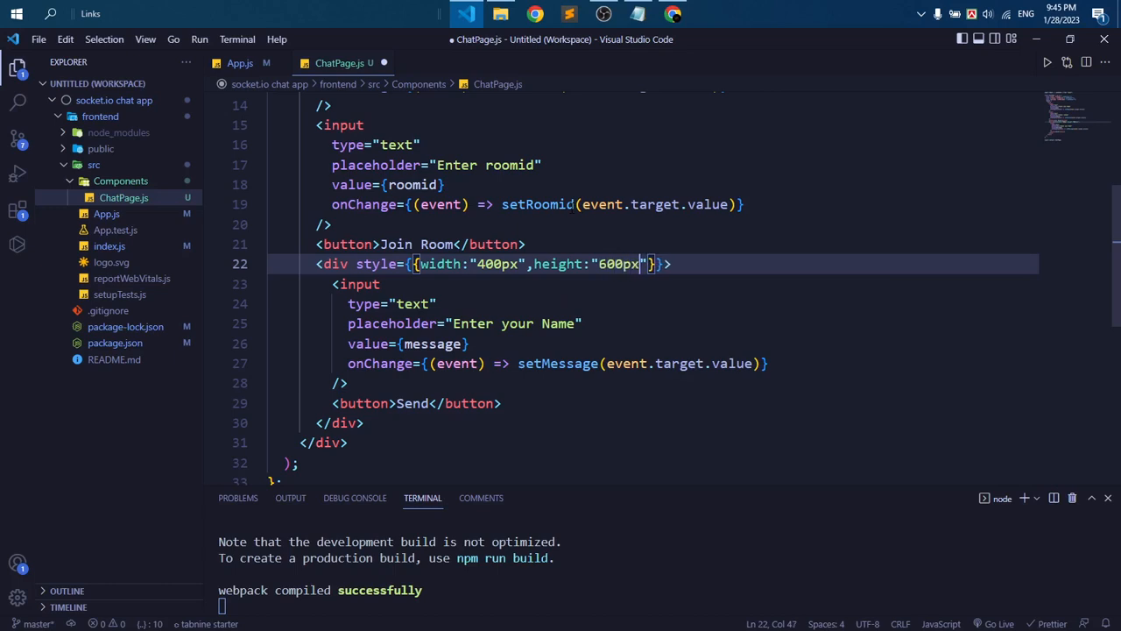
pyautogui.write(',bor')
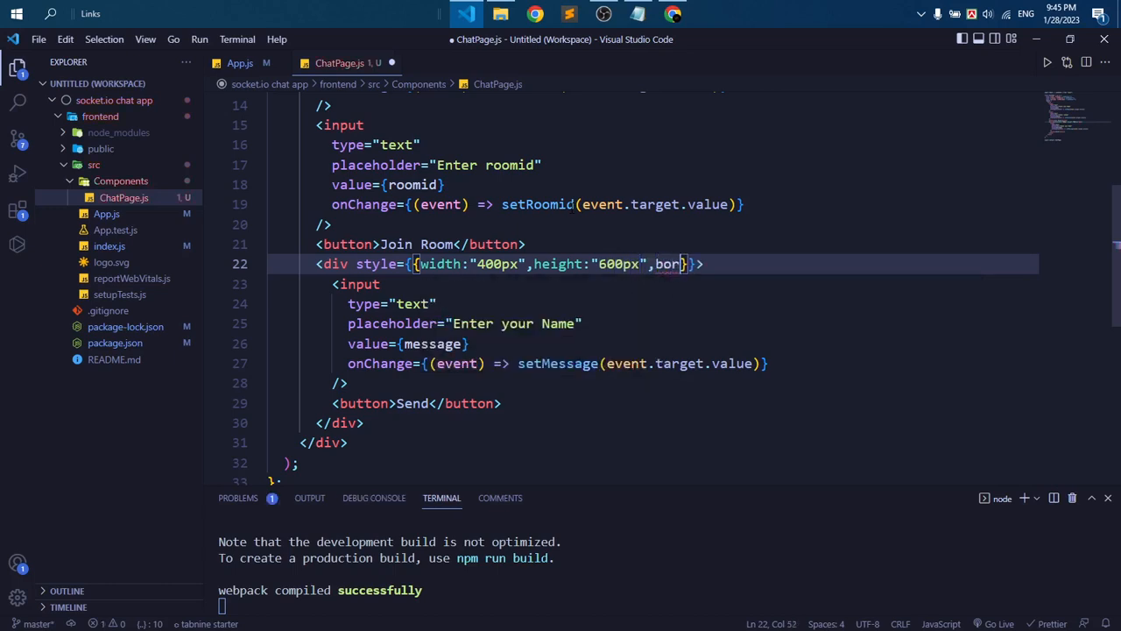
pyautogui.write('der:"1px')
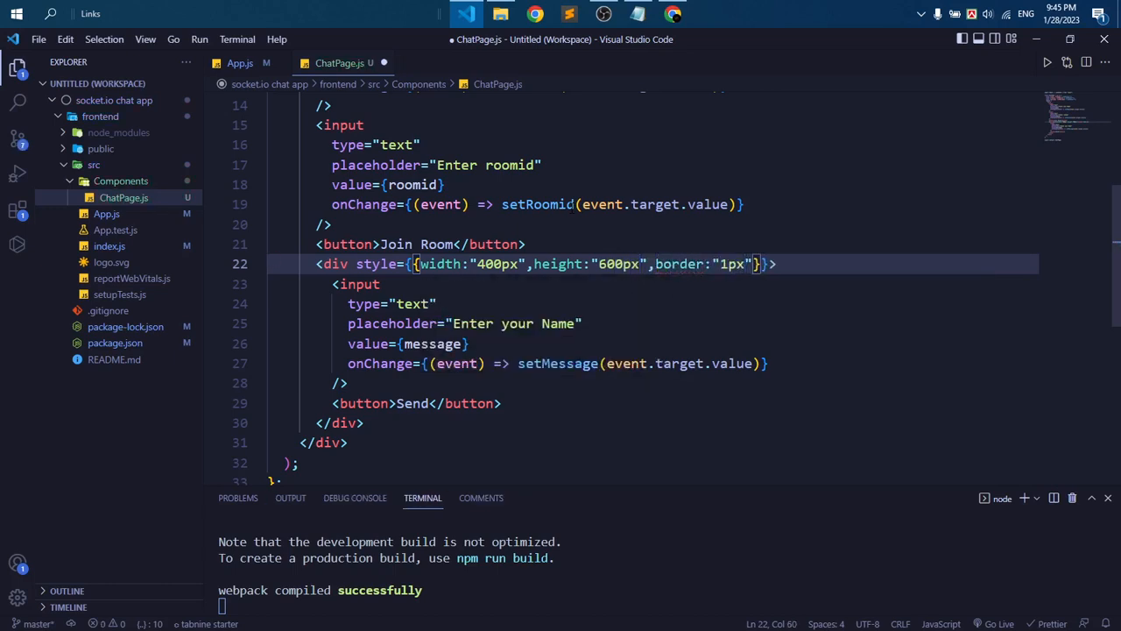
pyautogui.write(' solid black')
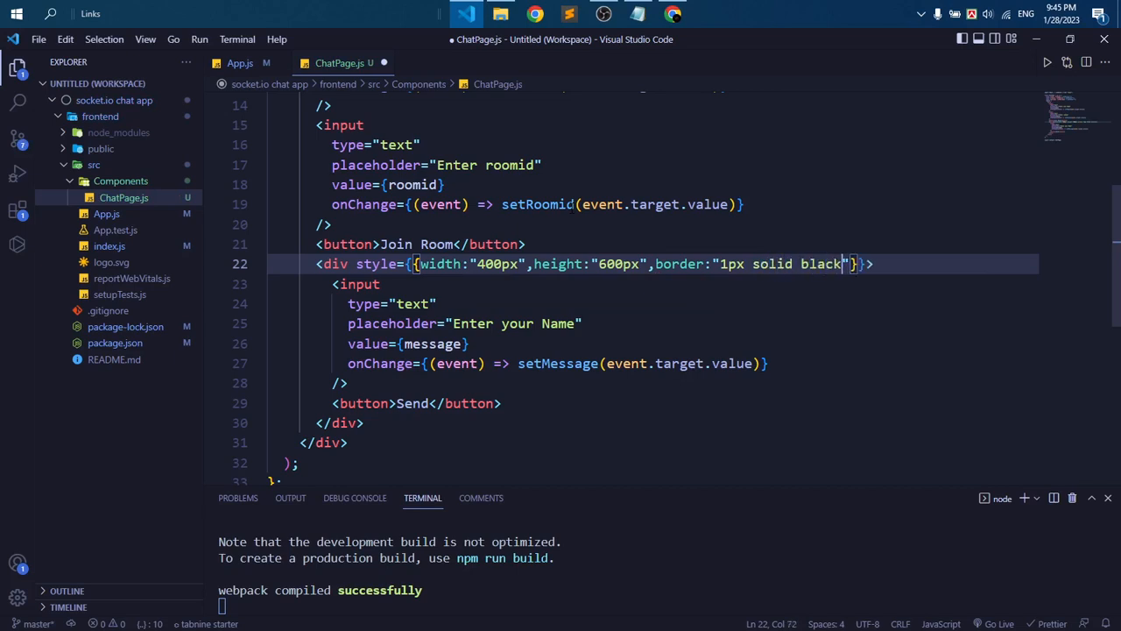
pyautogui.hotkey('ctrl', 's')
pyautogui.scroll(-1, 614, 307)
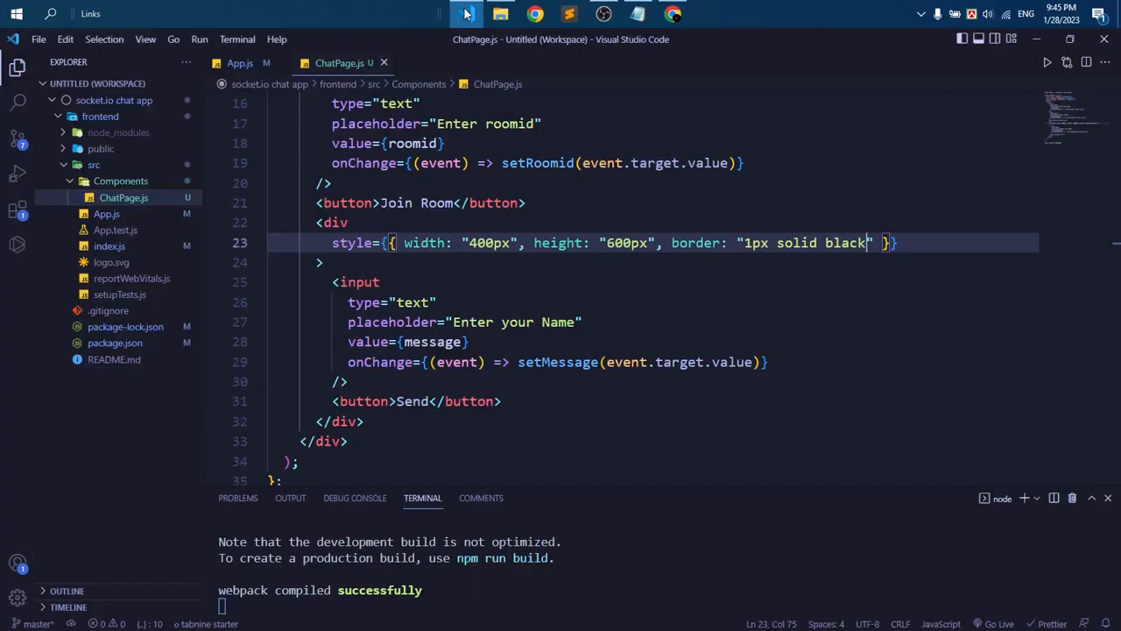
pyautogui.scroll(-1, 499, 317)
pyautogui.scroll(1, 499, 317)
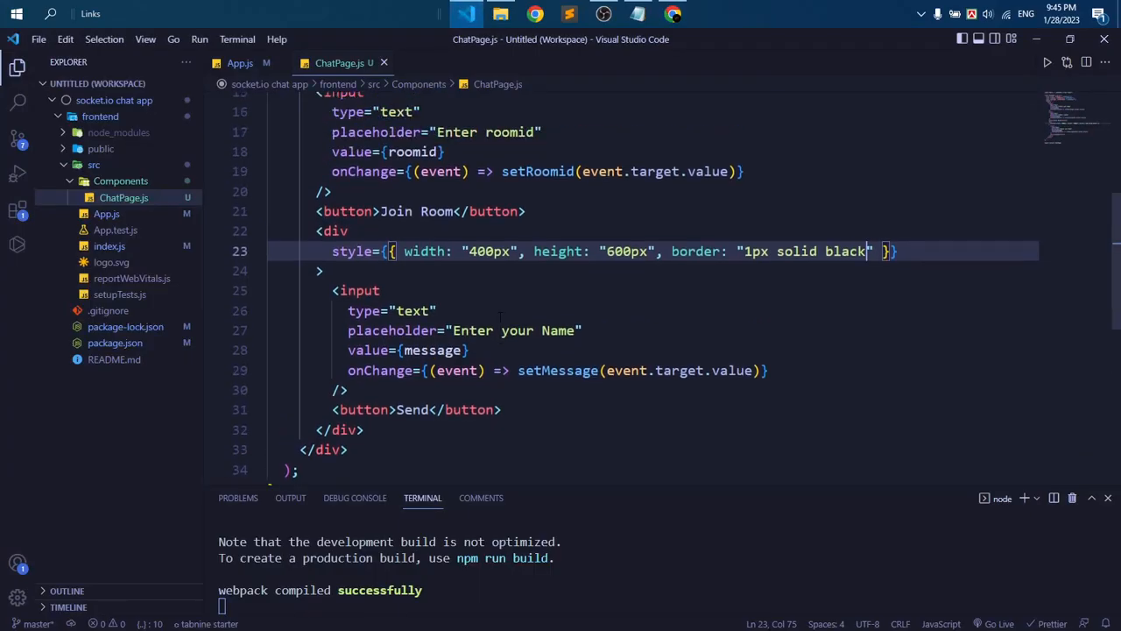
pyautogui.scroll(1, 499, 317)
pyautogui.click(100, 115)
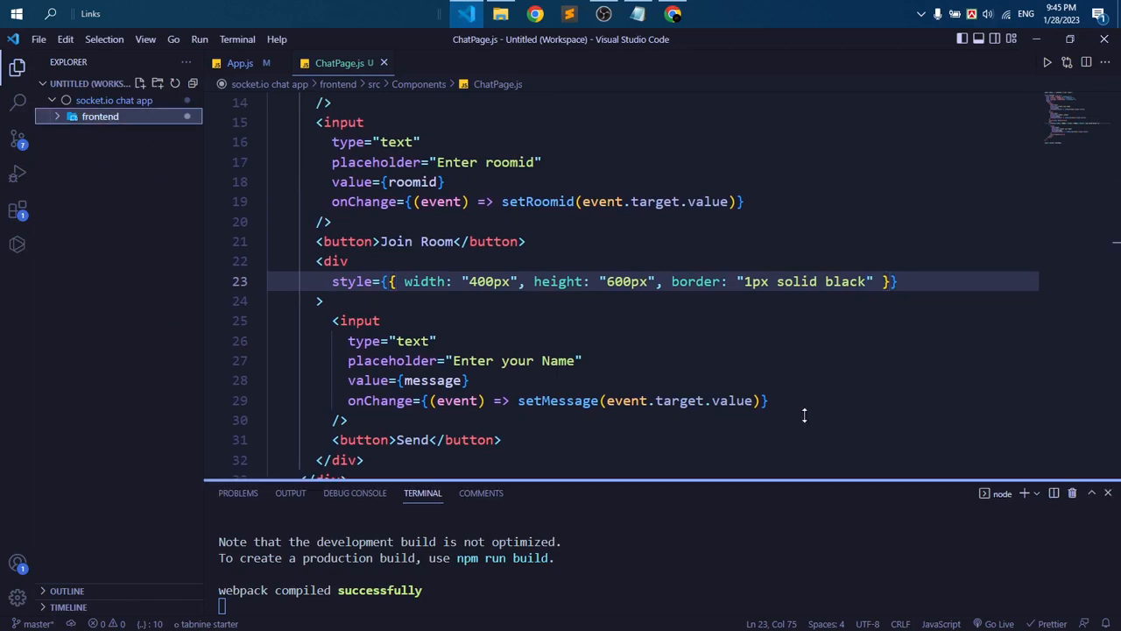
# - Review the Notepad plan's step 1 (design UI) and step 2 (create a server with express)
pyautogui.moveTo(799, 485); pyautogui.dragTo(798, 349)
pyautogui.click(636, 14)
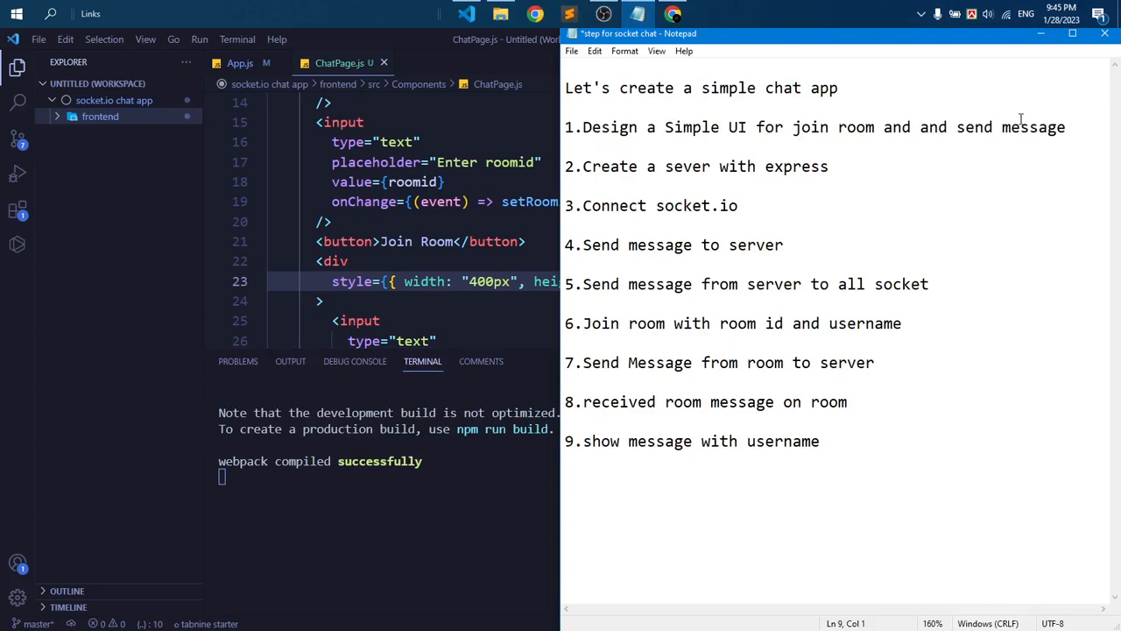
pyautogui.moveTo(1067, 128); pyautogui.dragTo(565, 128)
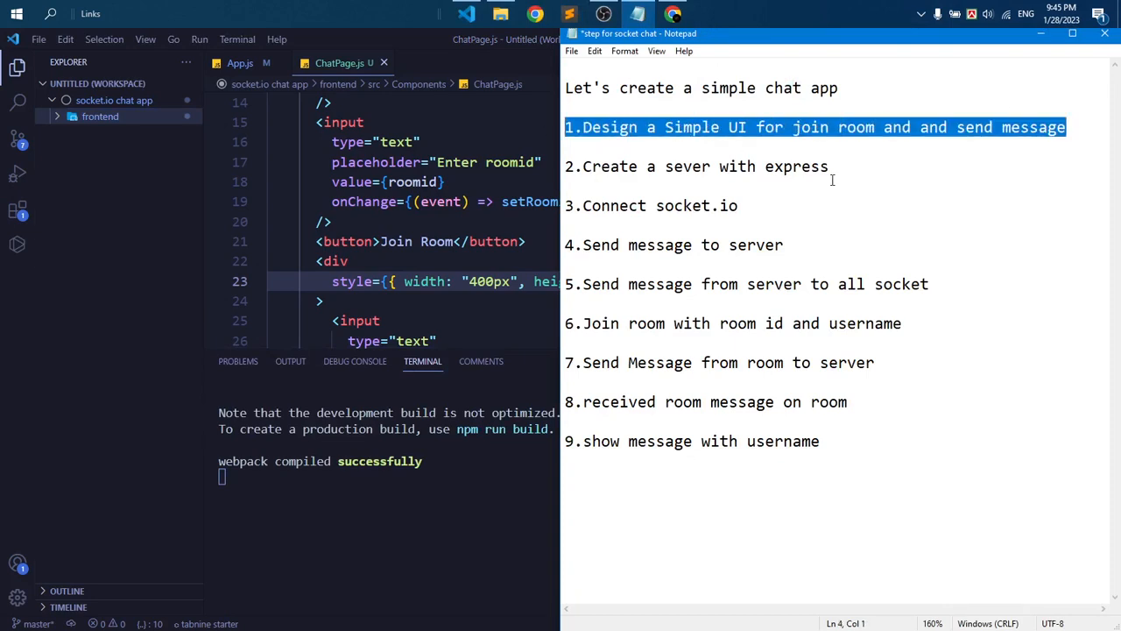
pyautogui.moveTo(831, 166); pyautogui.dragTo(565, 166)
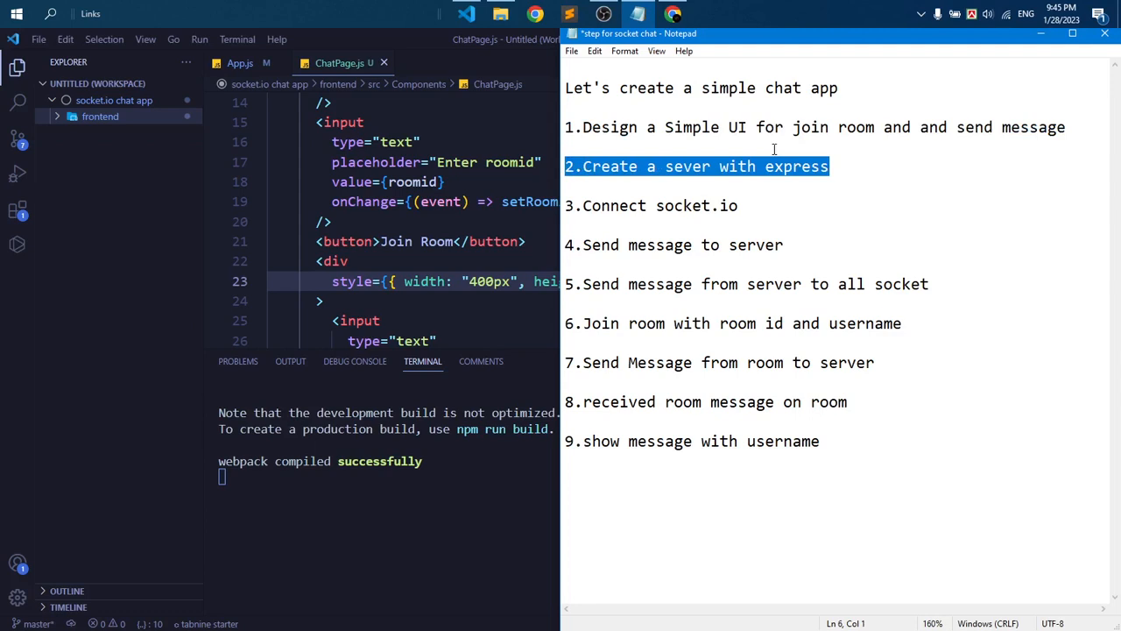
# - Start a new PowerShell terminal in VS Code beside the running node dev server
pyautogui.click(465, 14)
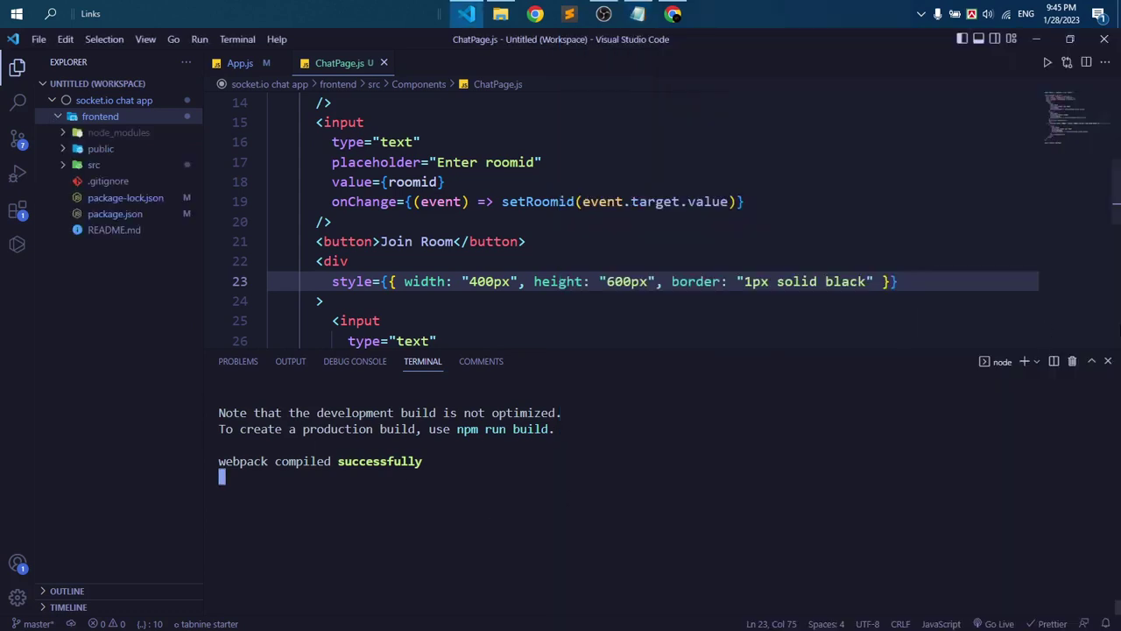
pyautogui.click(1024, 362)
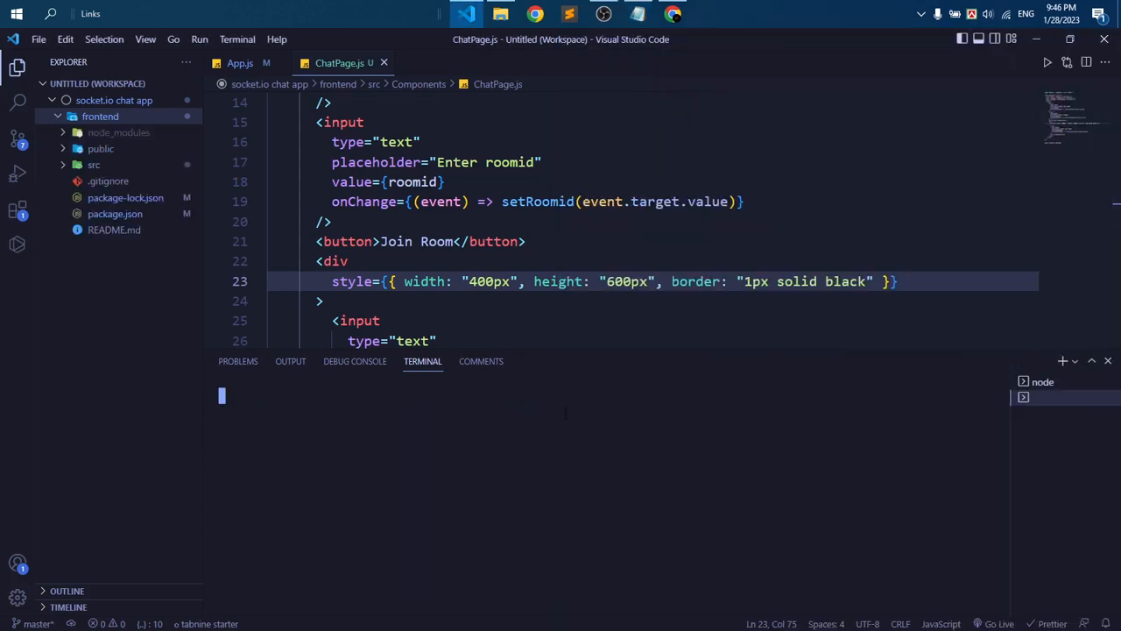